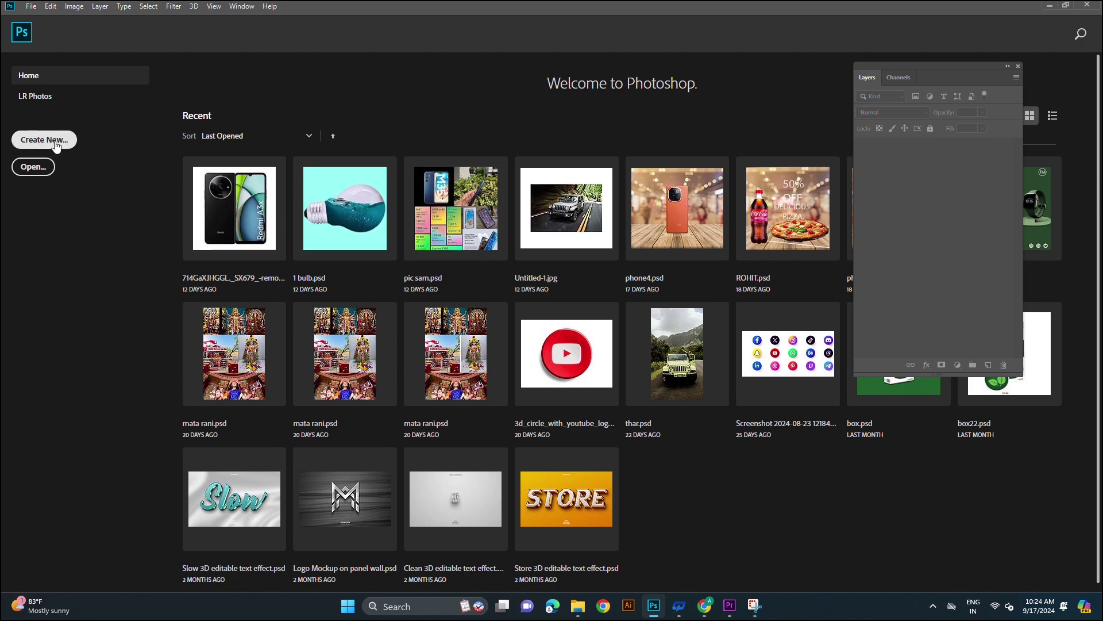
Step: Create a new 1080 x 1080 pixel document at 72 pixels/inch in RGB Color with a white background
click(56, 146)
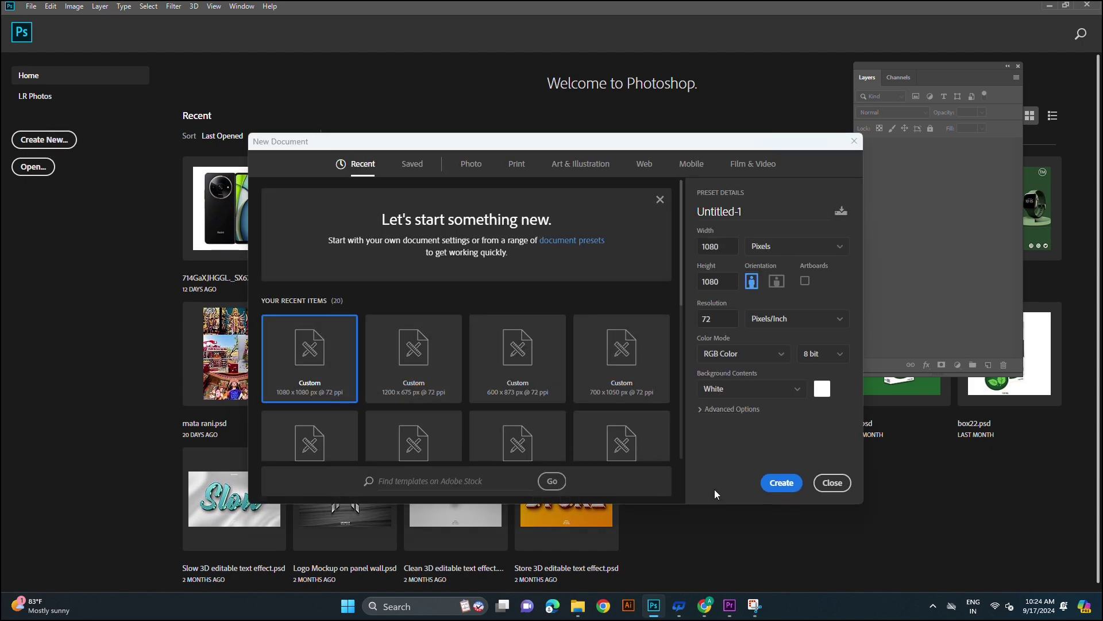
click(782, 483)
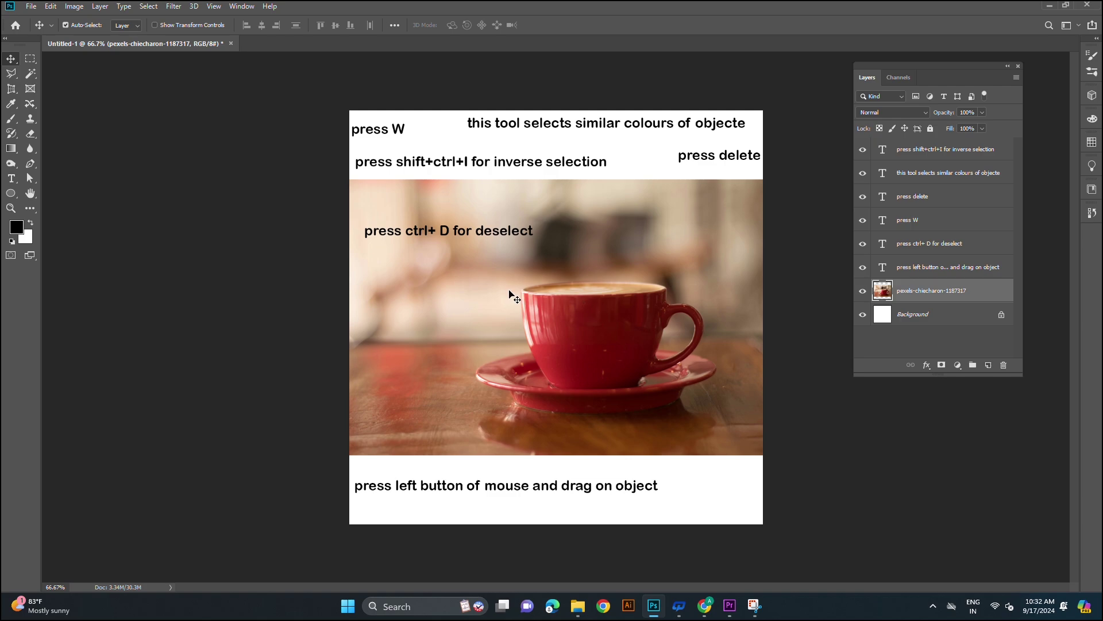
Step: Select the body of the red cup in the photo with the Quick Selection Tool
right_click(36, 77)
click(67, 73)
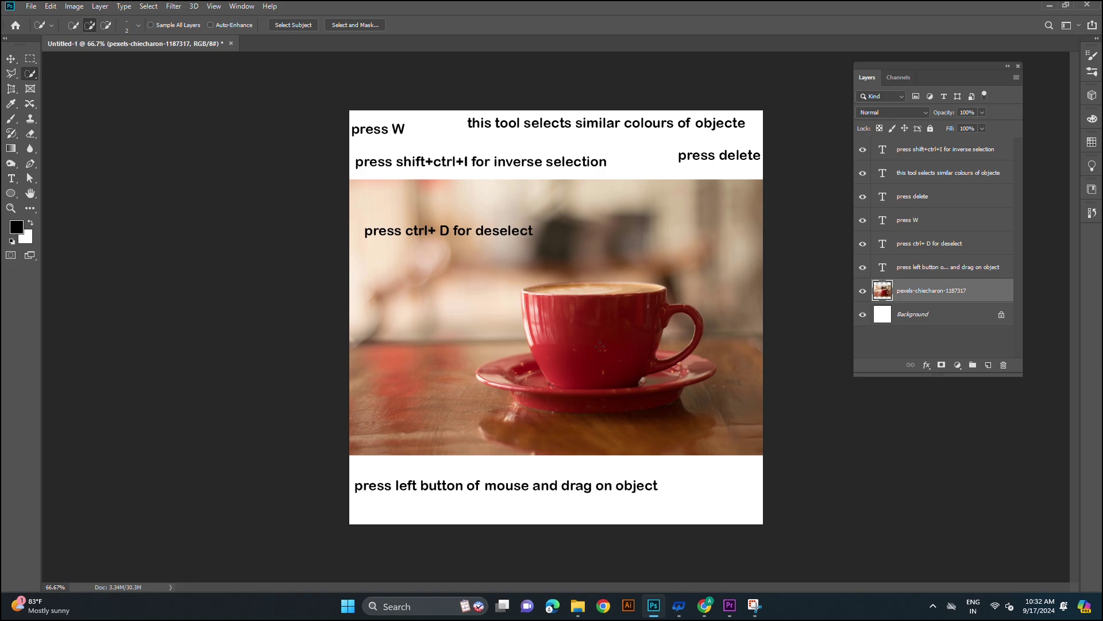
mouse_move(573, 291)
mouse_down()
mouse_move(565, 390)
mouse_move(608, 286)
mouse_move(608, 391)
mouse_move(629, 289)
mouse_move(622, 379)
mouse_move(585, 295)
mouse_up()
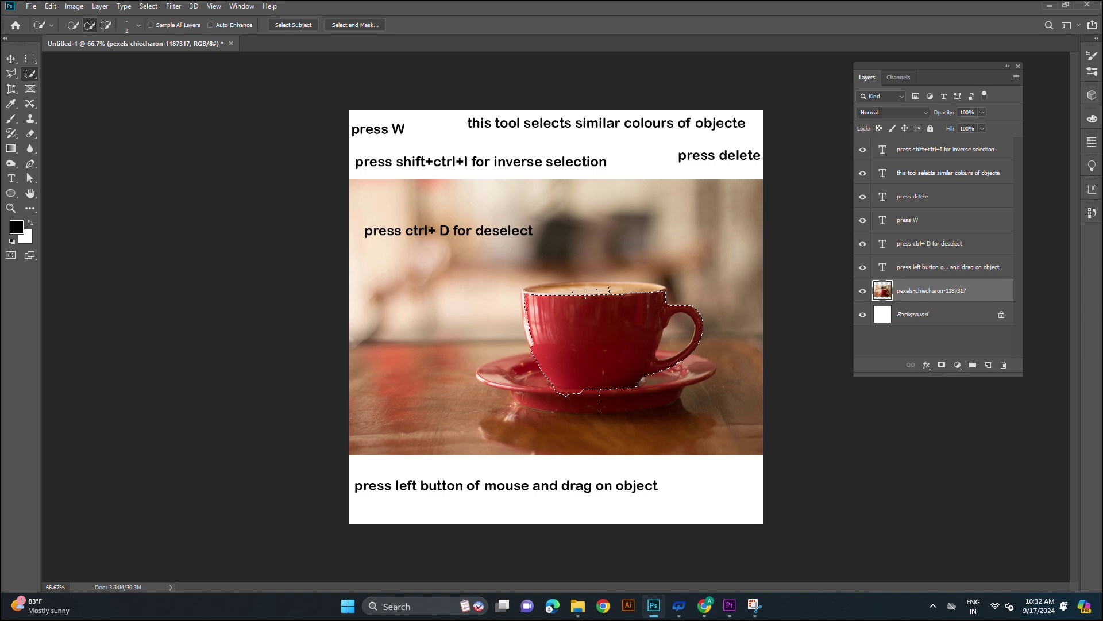
Step: Hide the text layers about deselecting, "press W", "press delete", similar colours and inverse selection
click(862, 245)
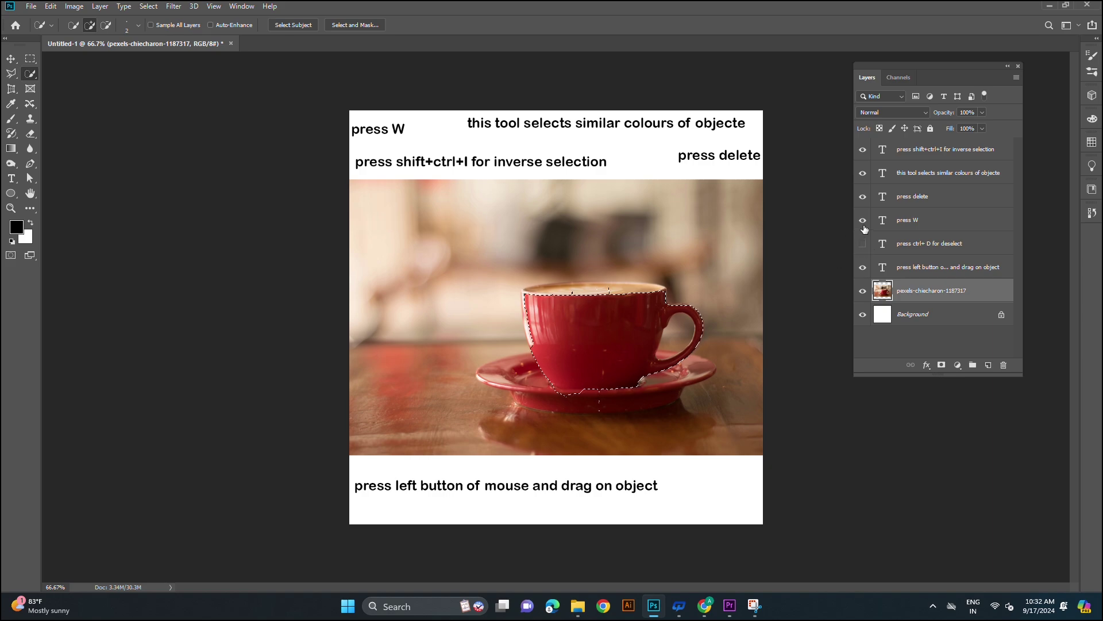
click(862, 220)
click(862, 197)
click(863, 173)
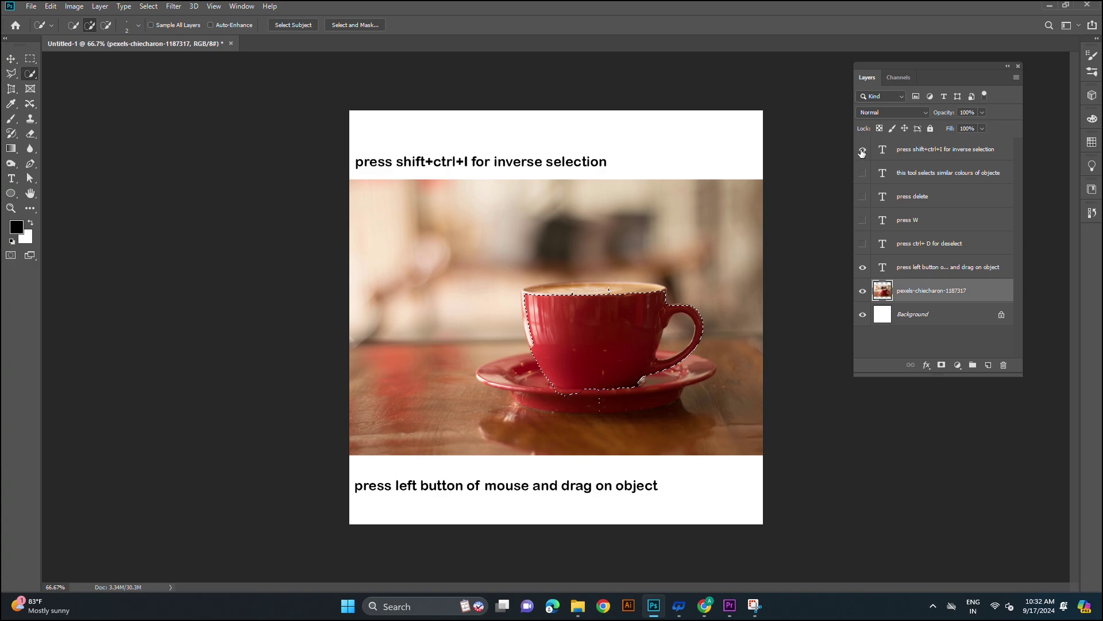
click(863, 149)
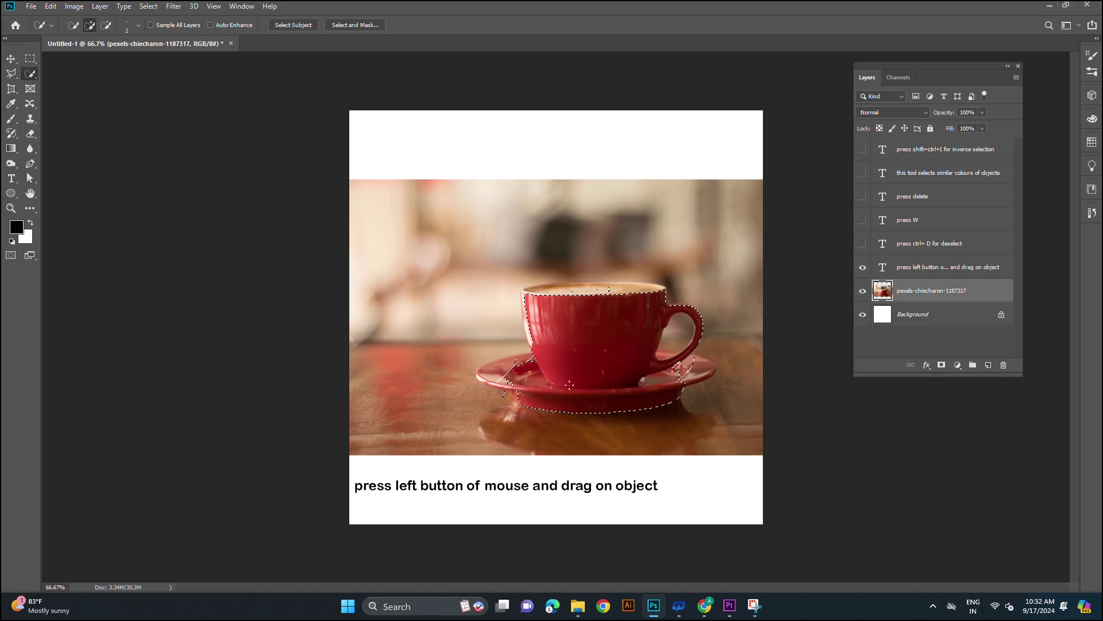
Step: Extend the quick selection over both ends of the saucer and hide the "press left button of mouse and drag on object" text layer
drag(524, 375, 497, 372)
drag(678, 380, 699, 376)
click(863, 269)
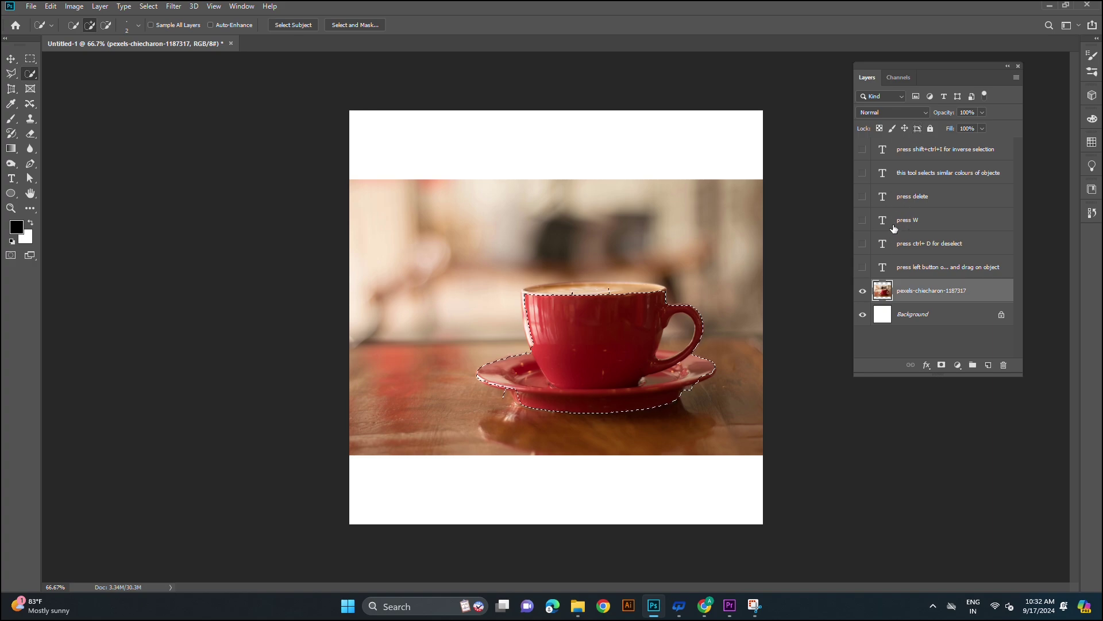
Step: Invert the cup and saucer selection, showing the inverse selection text layer during the operation and hiding it again
click(863, 150)
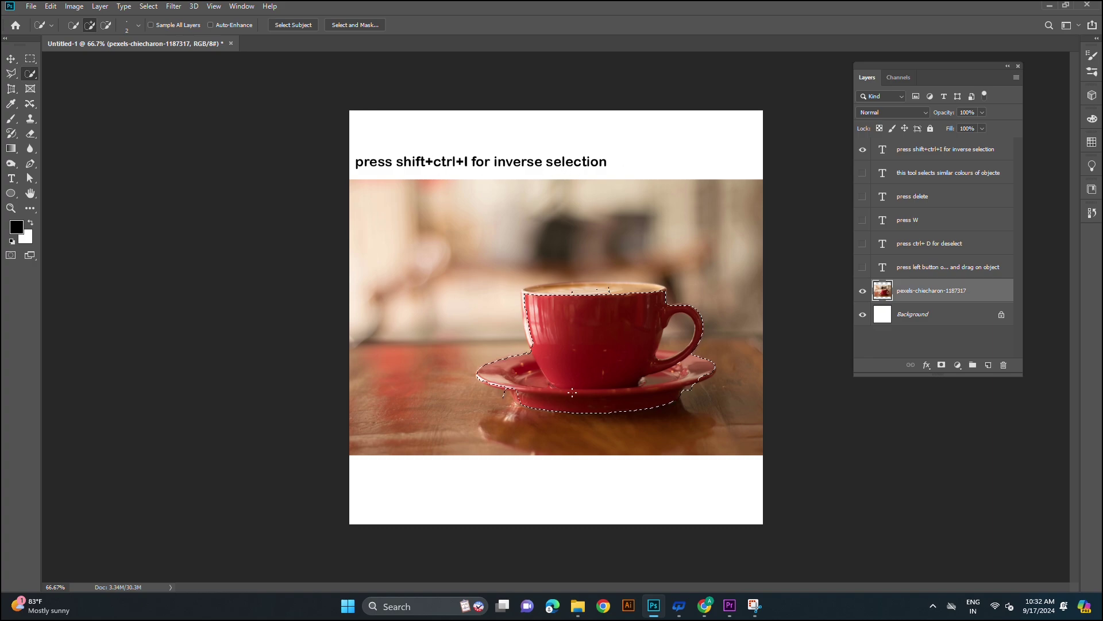
key(shift+ctrl+i)
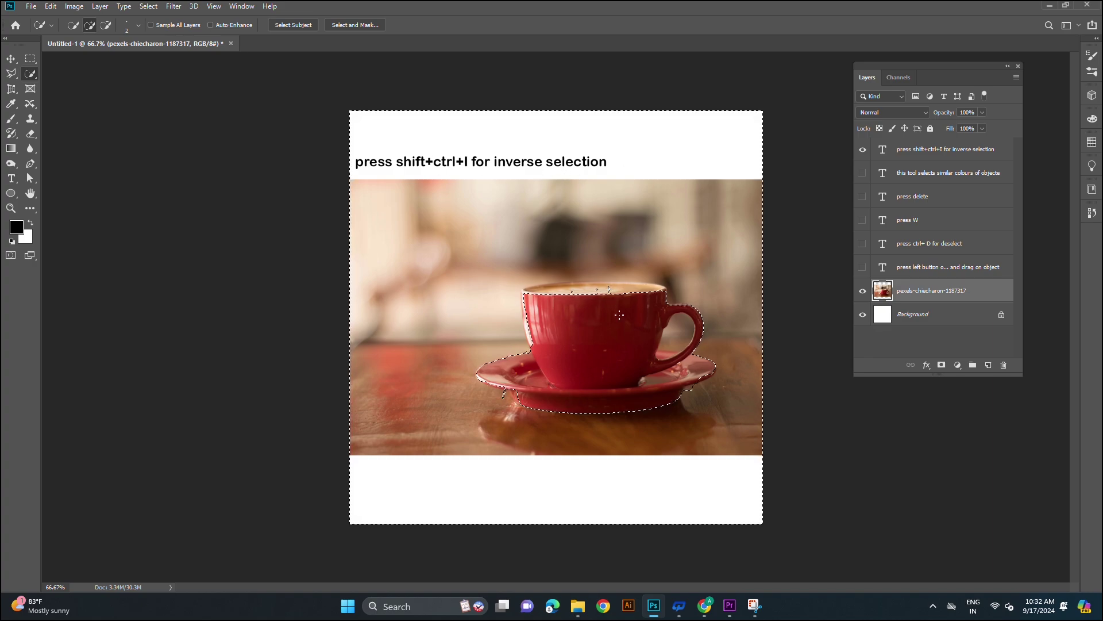
click(863, 150)
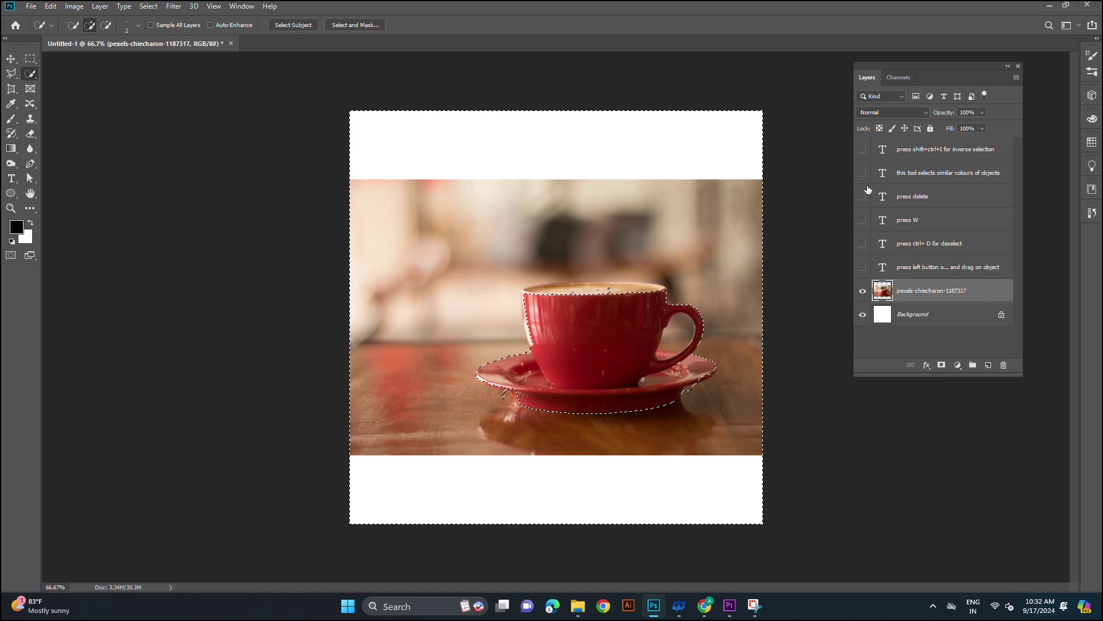
Step: Try deleting the photo background around the cup with the "press delete" note shown, undo the deletion and hide the note
click(862, 197)
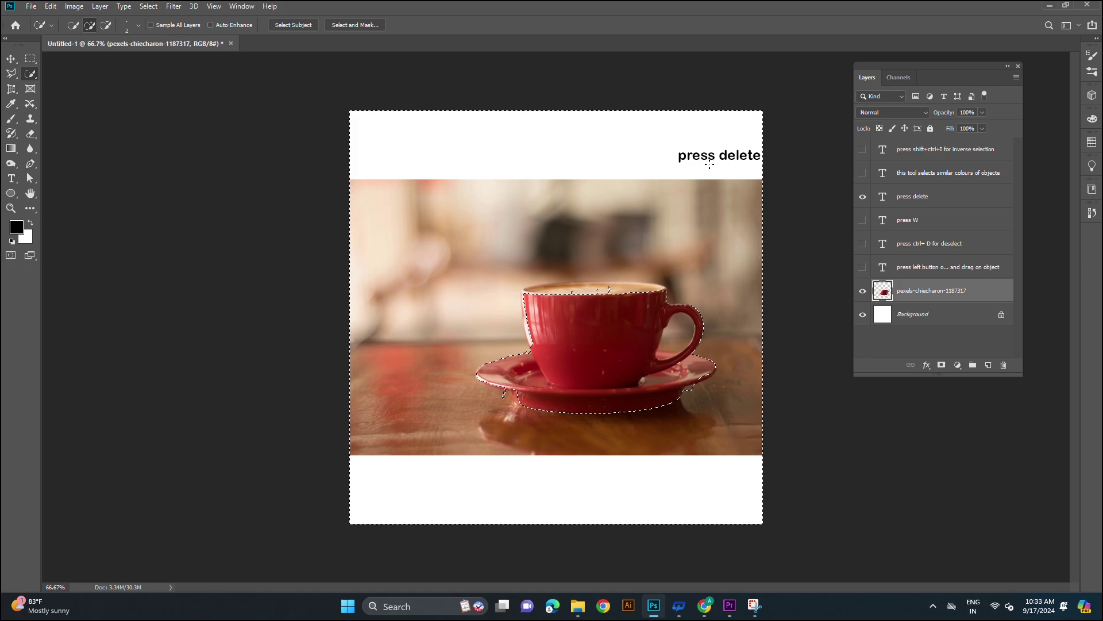
key(Delete)
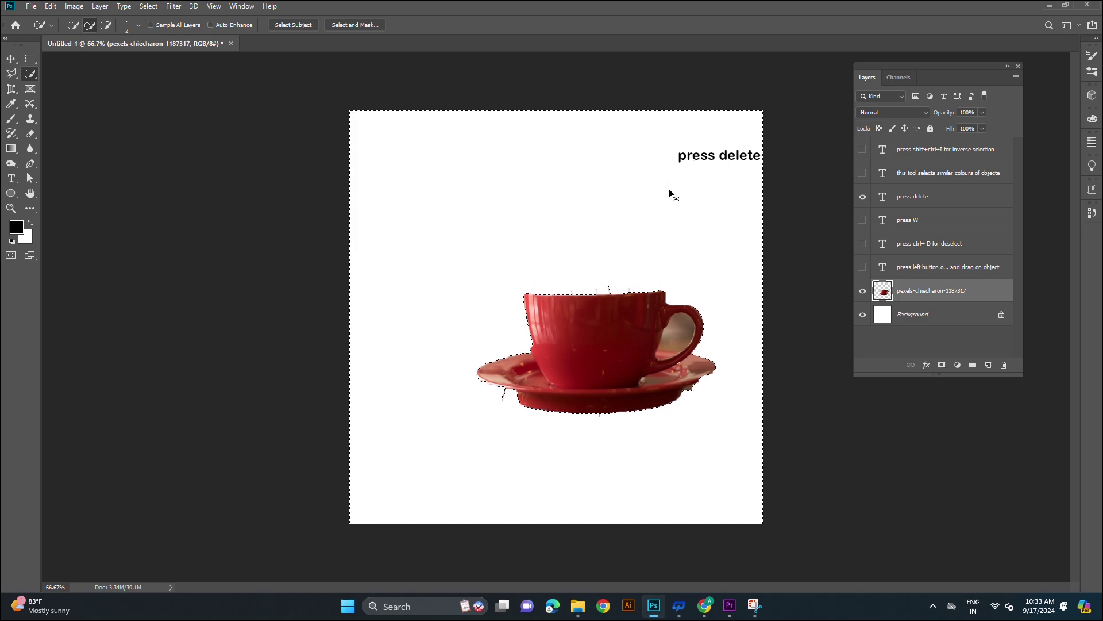
key(ctrl+z)
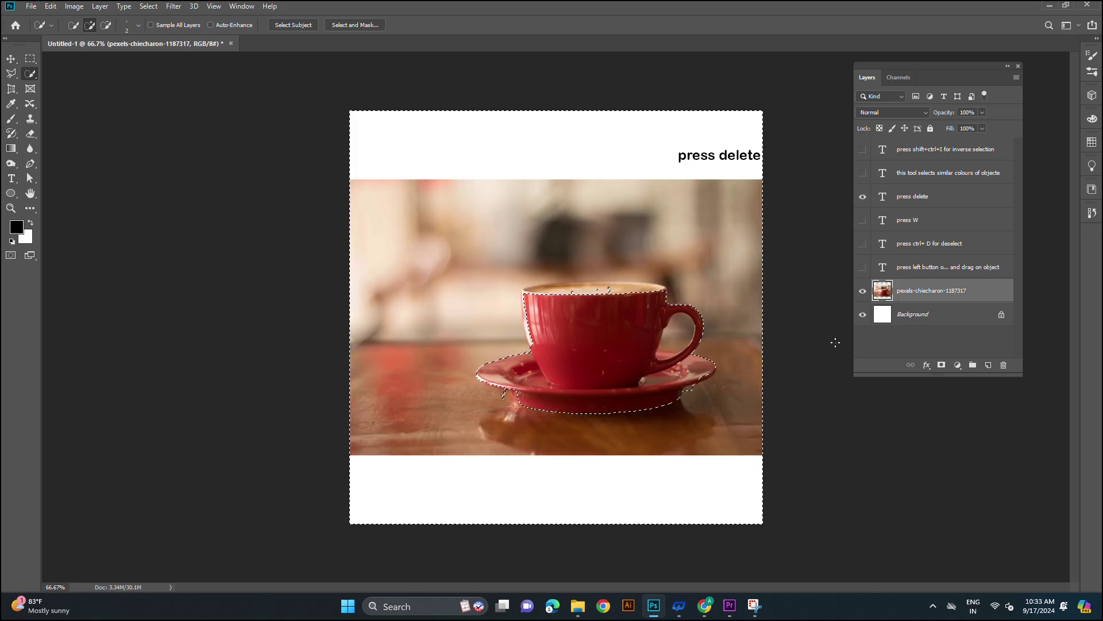
click(862, 197)
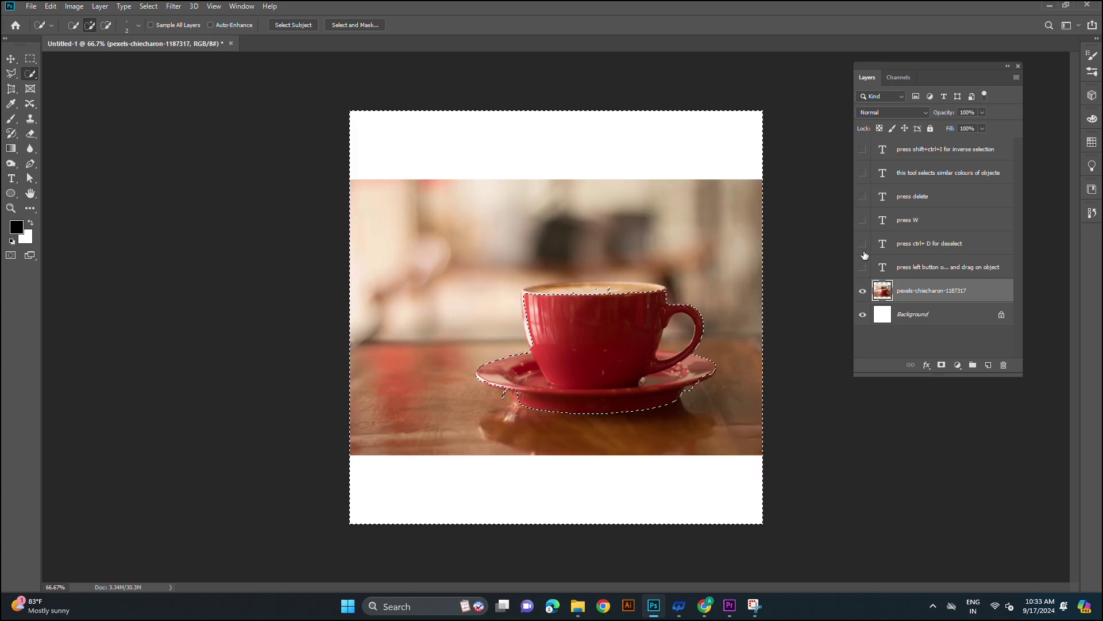
Step: Show the "press ctrl+ D for deselect" text layer and clear the inverted selection
click(862, 244)
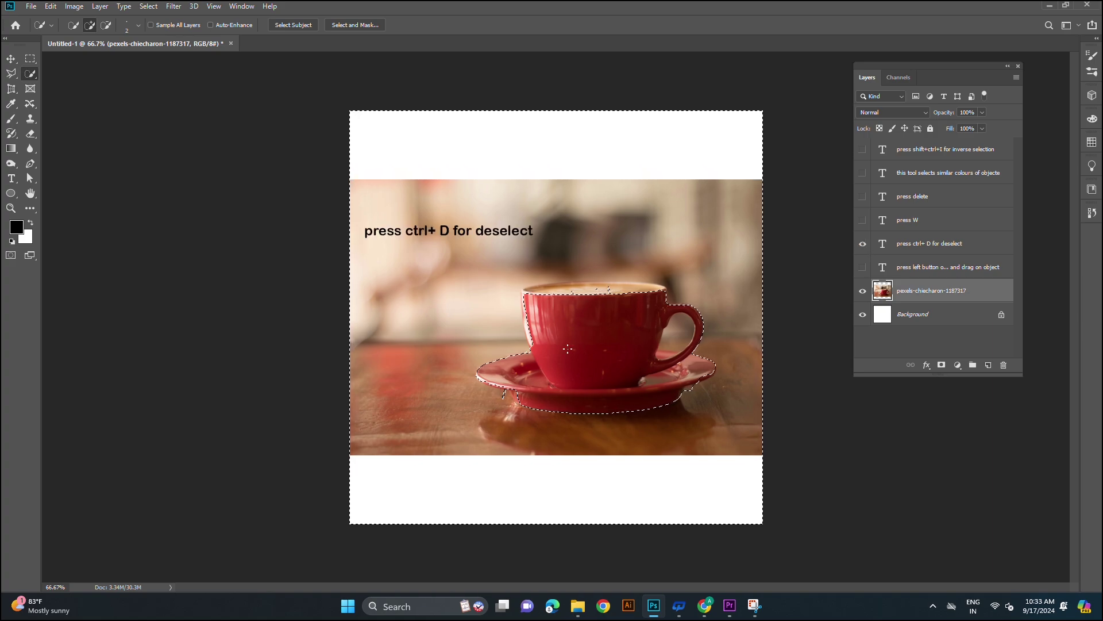
key(ctrl+d)
Step: Replace the deselect note with the similar colours note and select the cup's dark red areas with the Magic Wand Tool
click(35, 77)
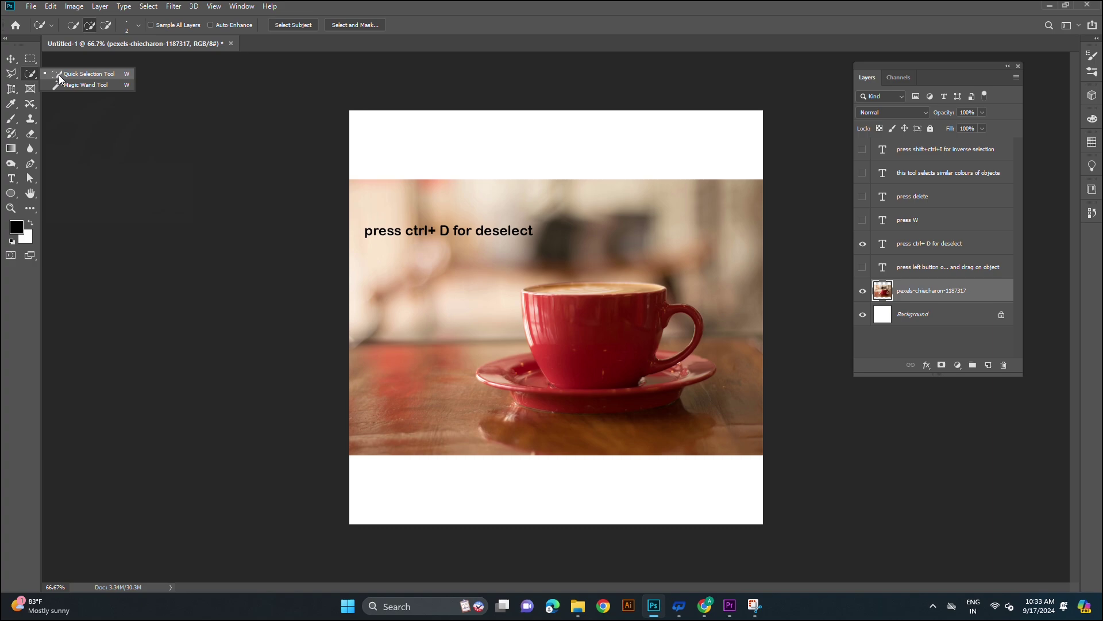
click(76, 86)
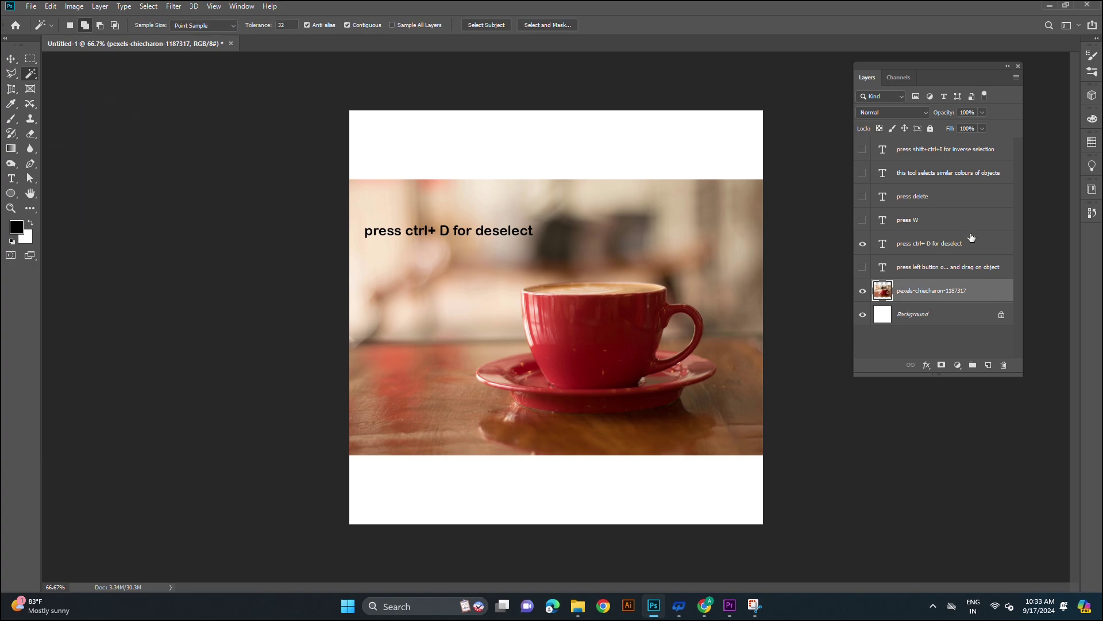
click(863, 244)
click(863, 173)
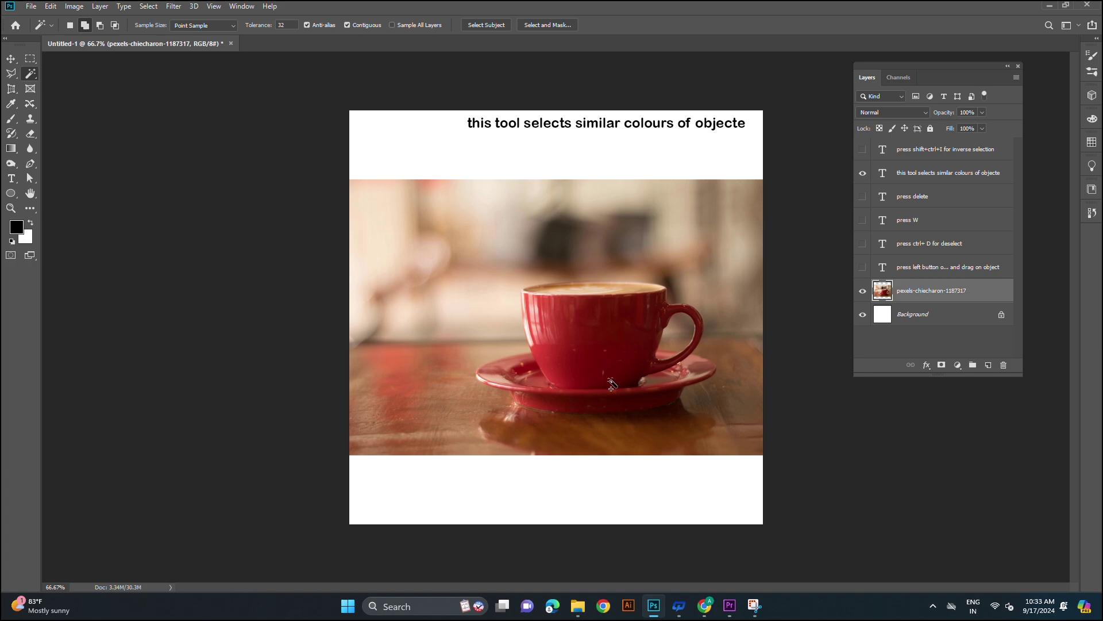
click(637, 391)
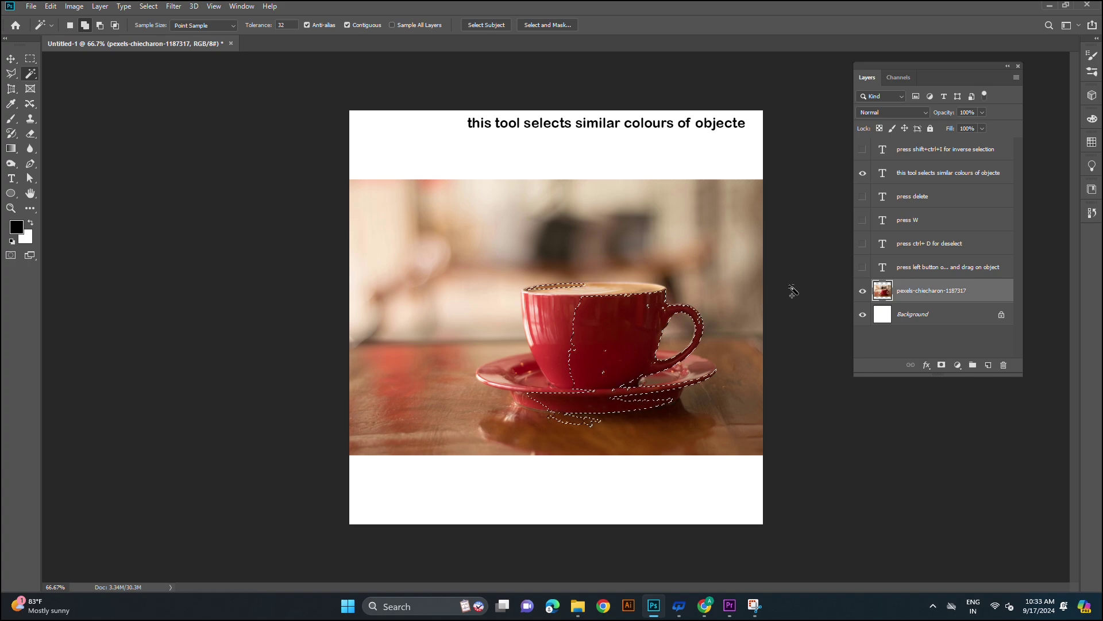
Step: Add more similar red areas of the cup to the Magic Wand selection and leave the similar colours and mouse-drag notes hidden
click(863, 268)
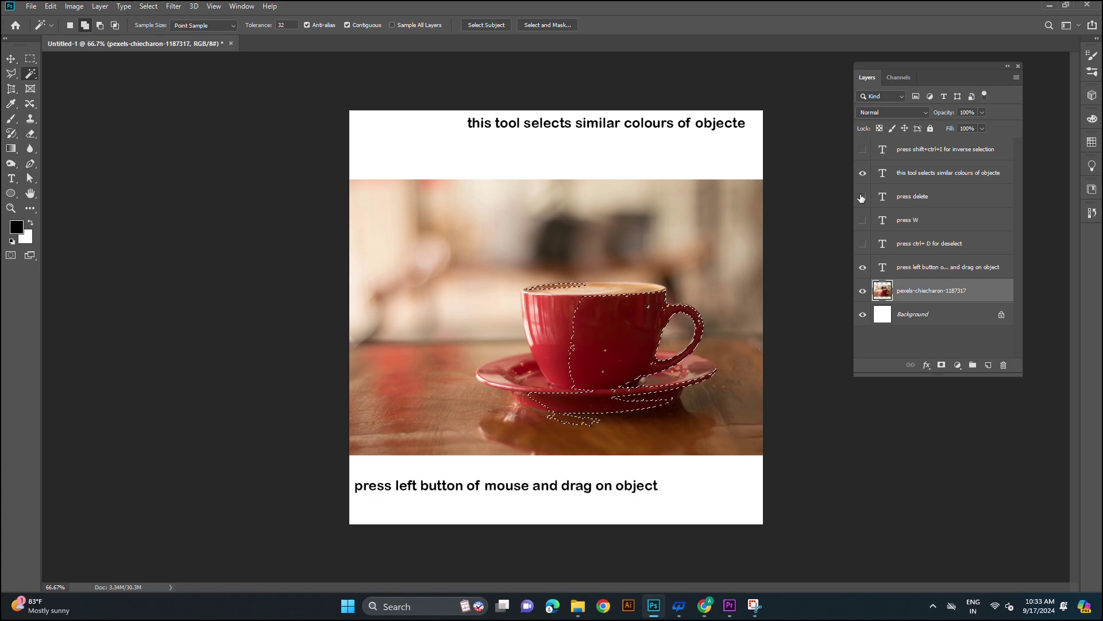
click(863, 173)
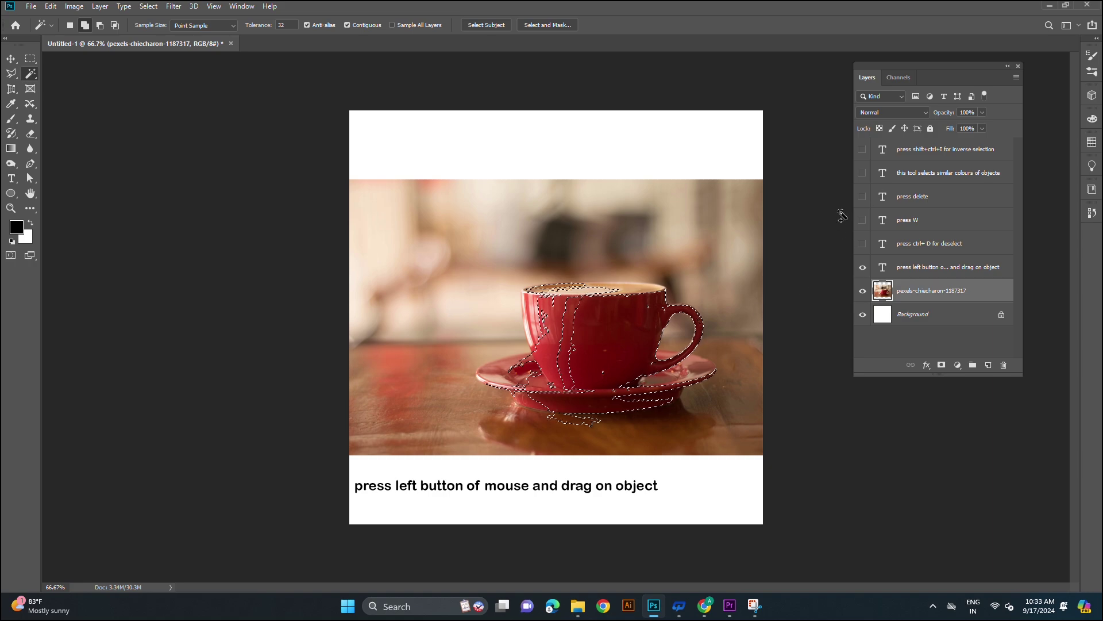
click(863, 268)
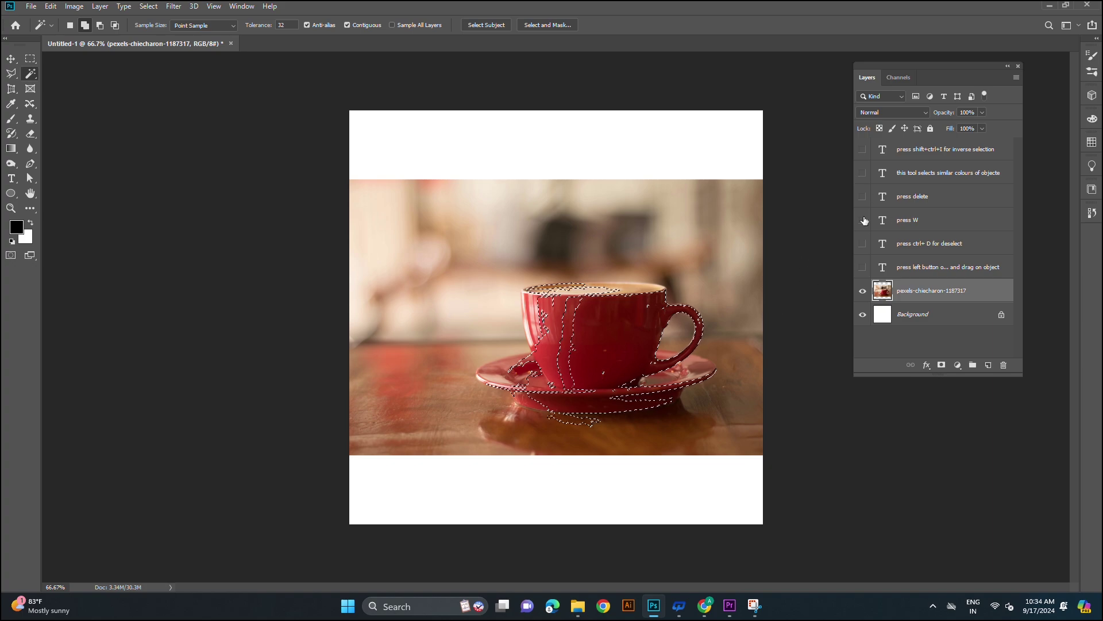
Step: Clear the Magic Wand selection, showing the deselect text layer for it and hiding the layer again
click(862, 244)
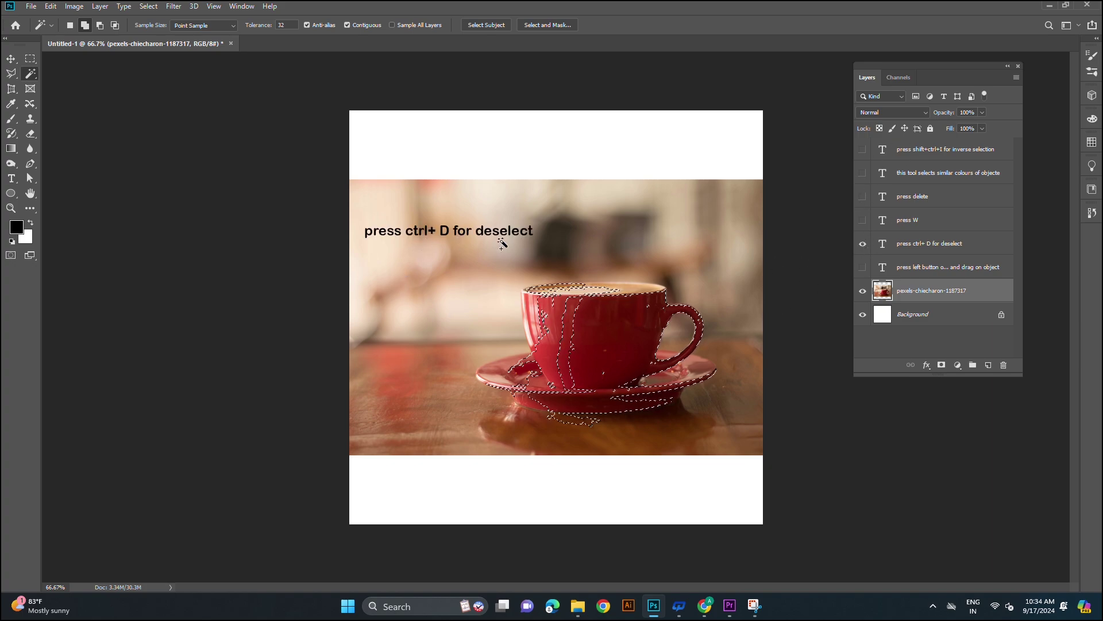
key(ctrl+d)
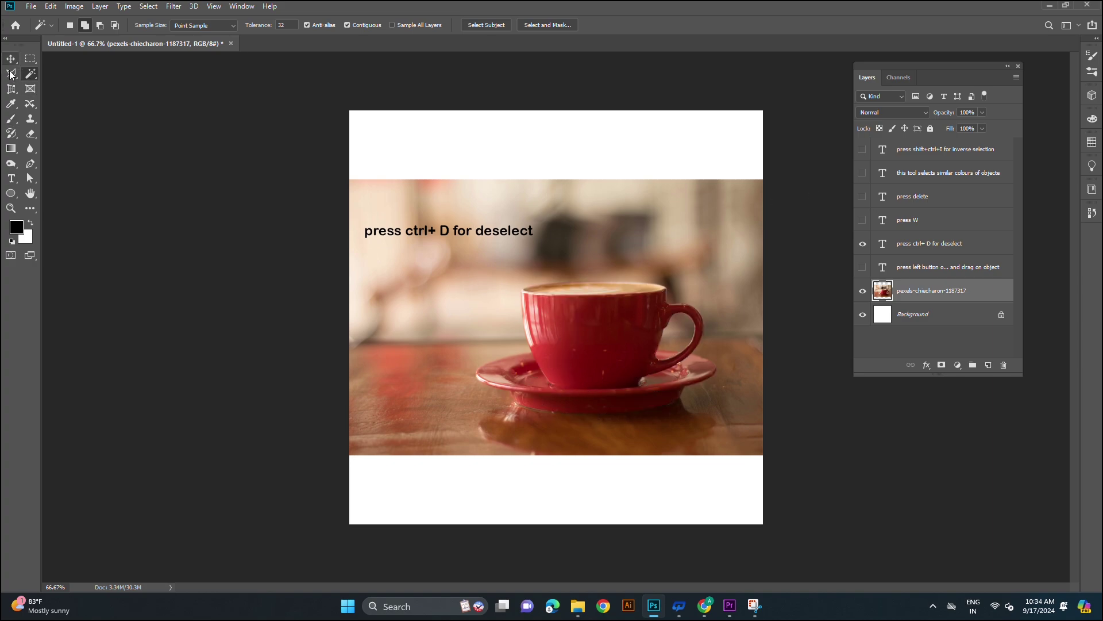
click(863, 243)
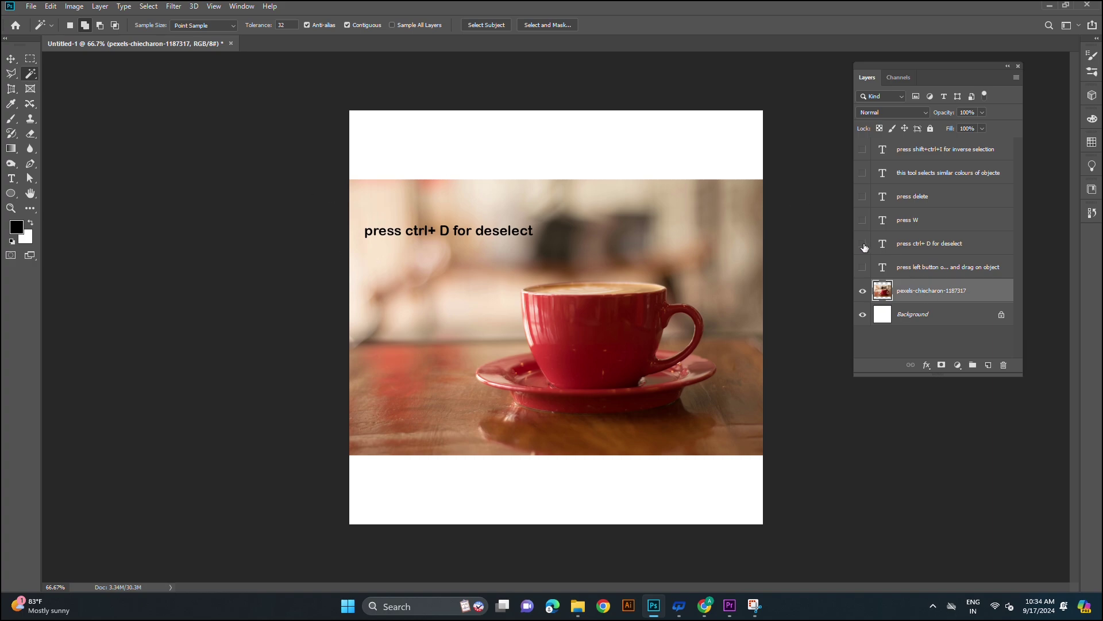
click(18, 75)
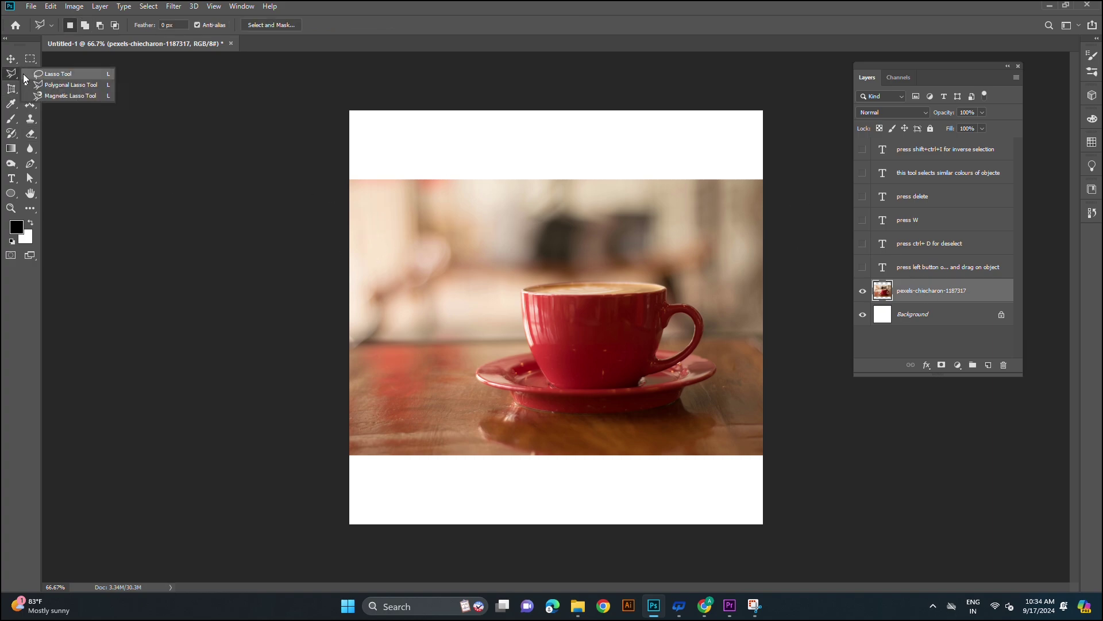
click(19, 77)
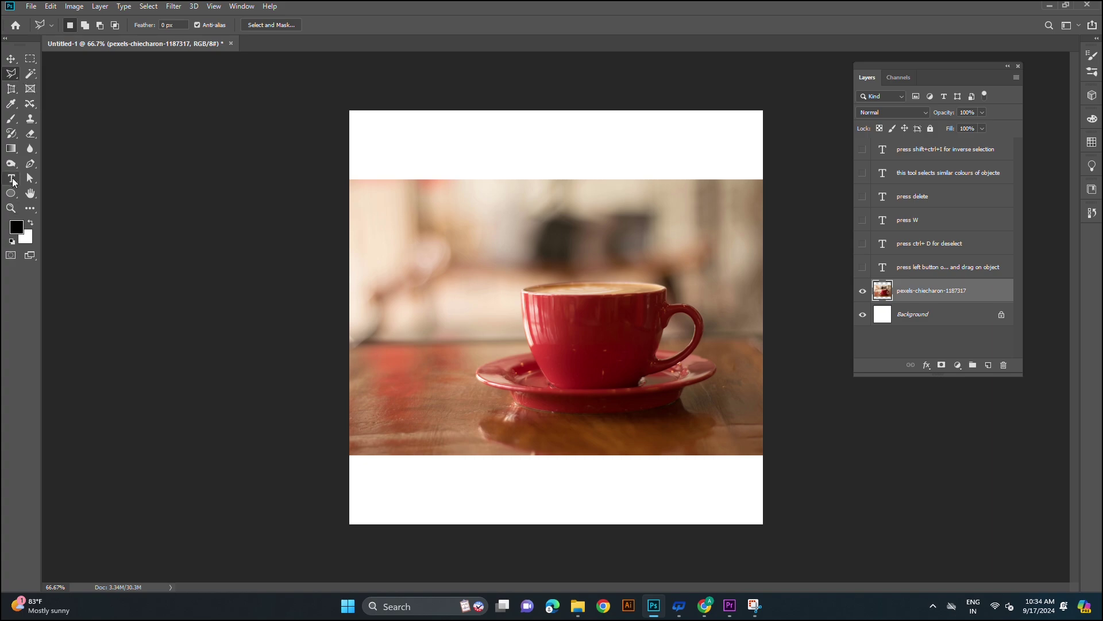
Step: Add the text "press L forr lasso tool and click left button of mouse and drag" above the photo and move it to fit the canvas
click(12, 181)
click(383, 157)
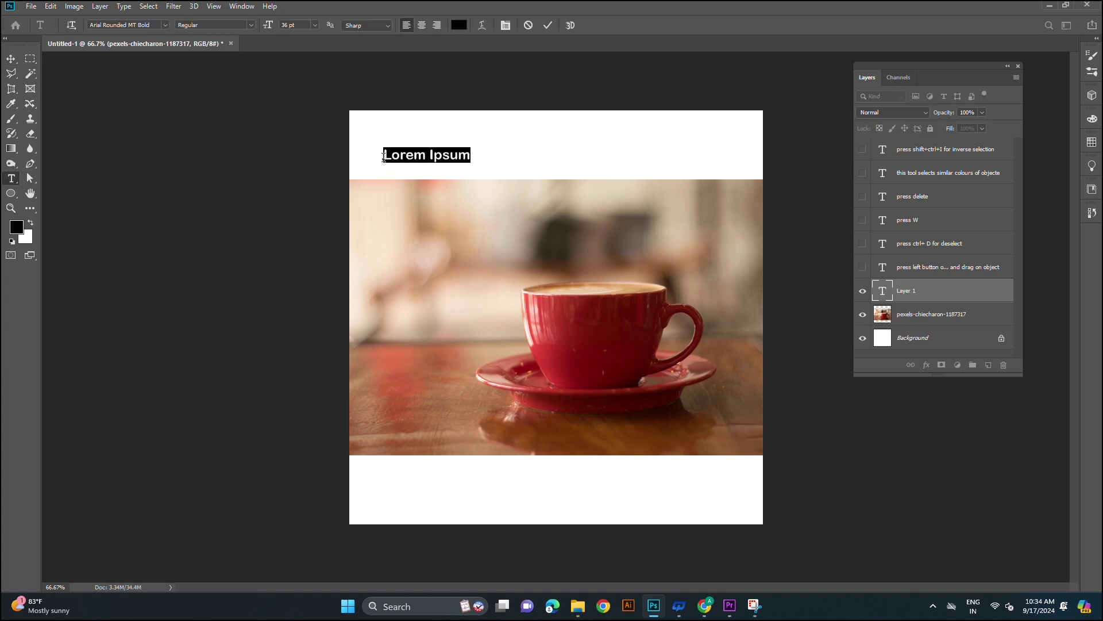
text(p)
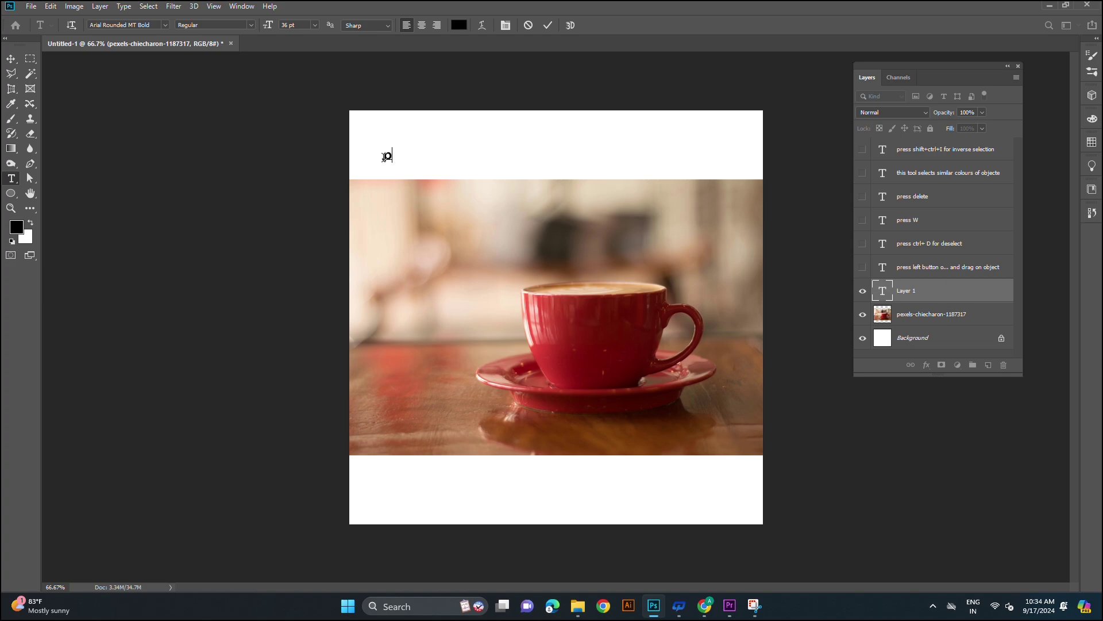
text(ress L forr l)
key(BackSpace)
text(asso)
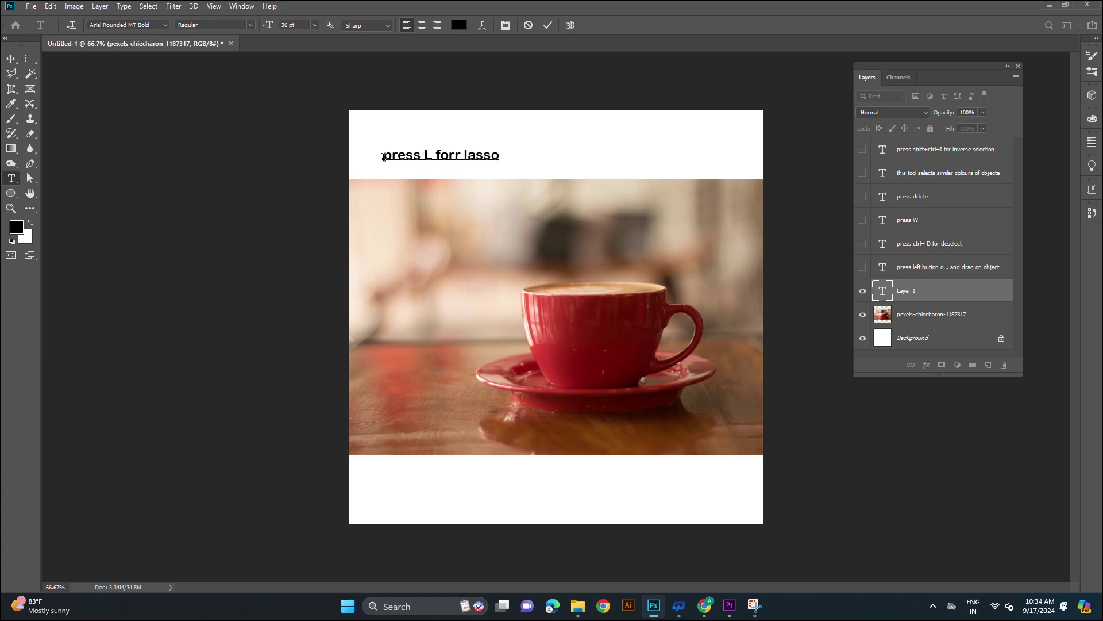
text( to )
text(l and click )
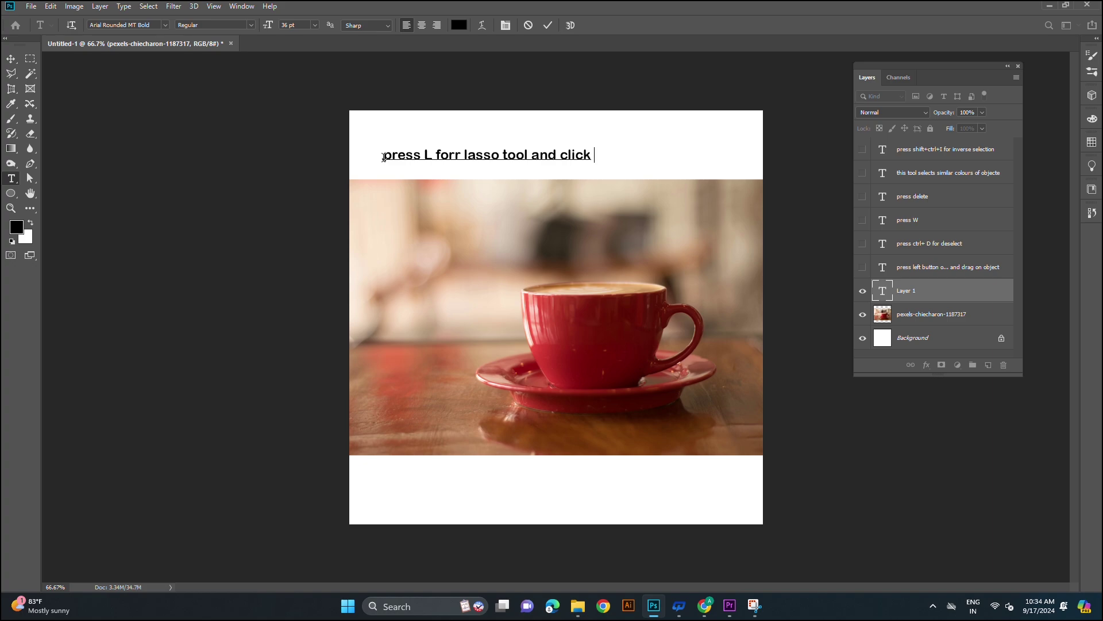
text(left button o)
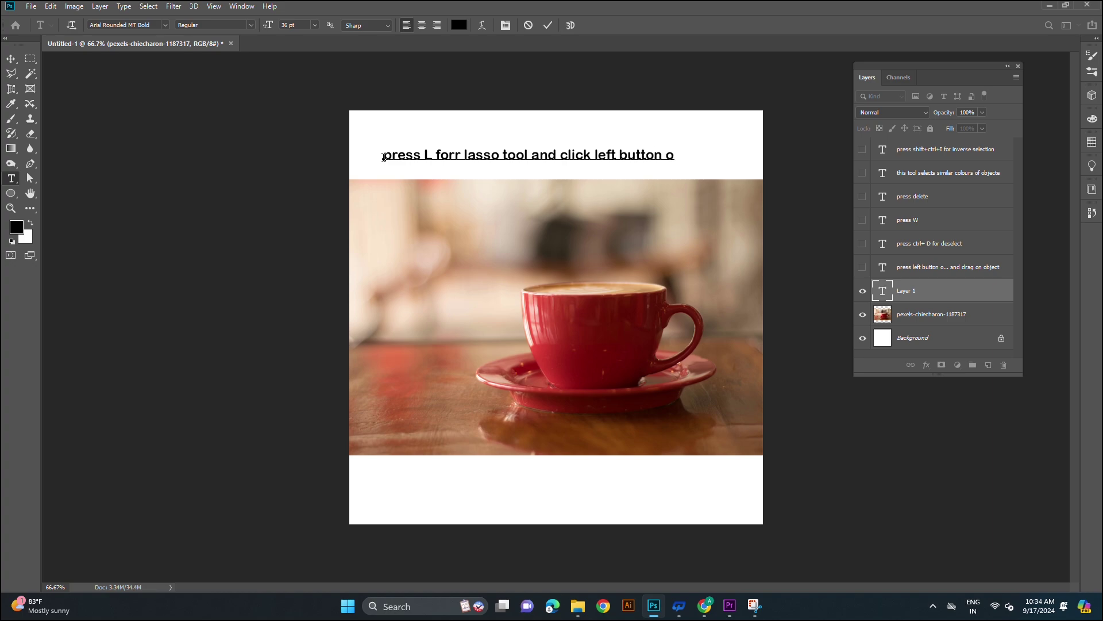
text(f)
text( m )
text(use)
text(and d)
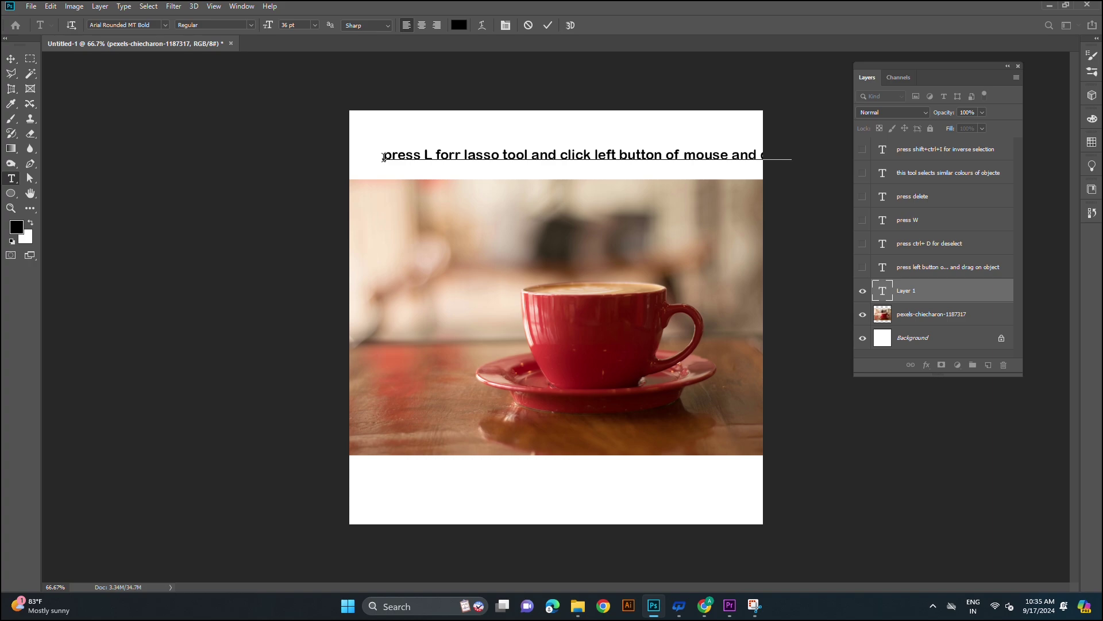
click(11, 59)
drag(523, 159, 495, 140)
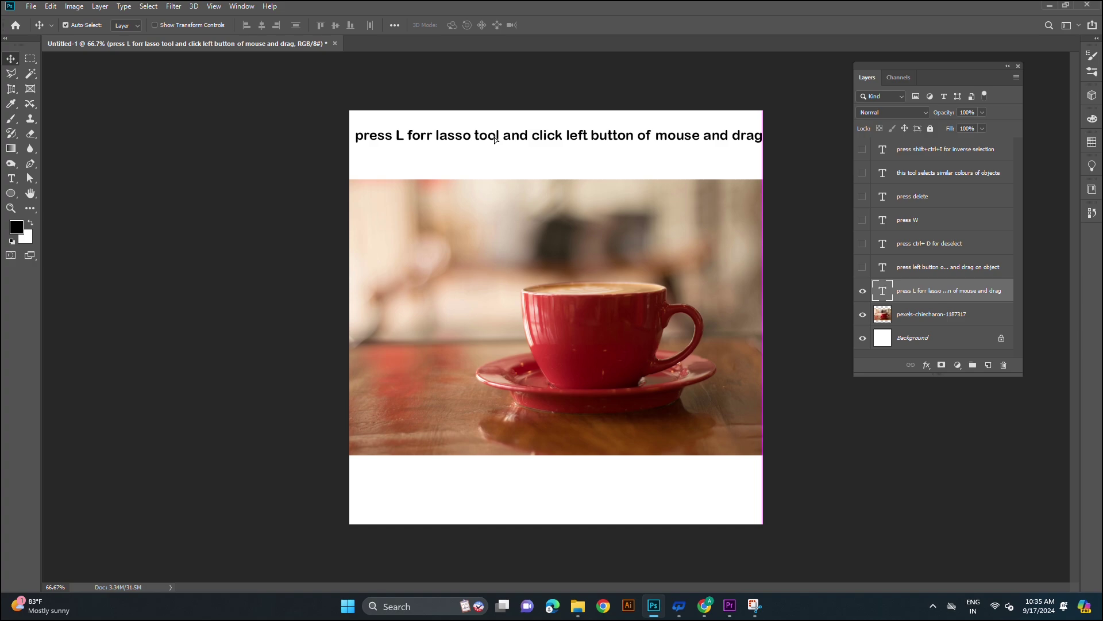
Step: Outline the red cup and its saucer with a freehand selection using the Lasso Tool
right_click(12, 73)
click(46, 73)
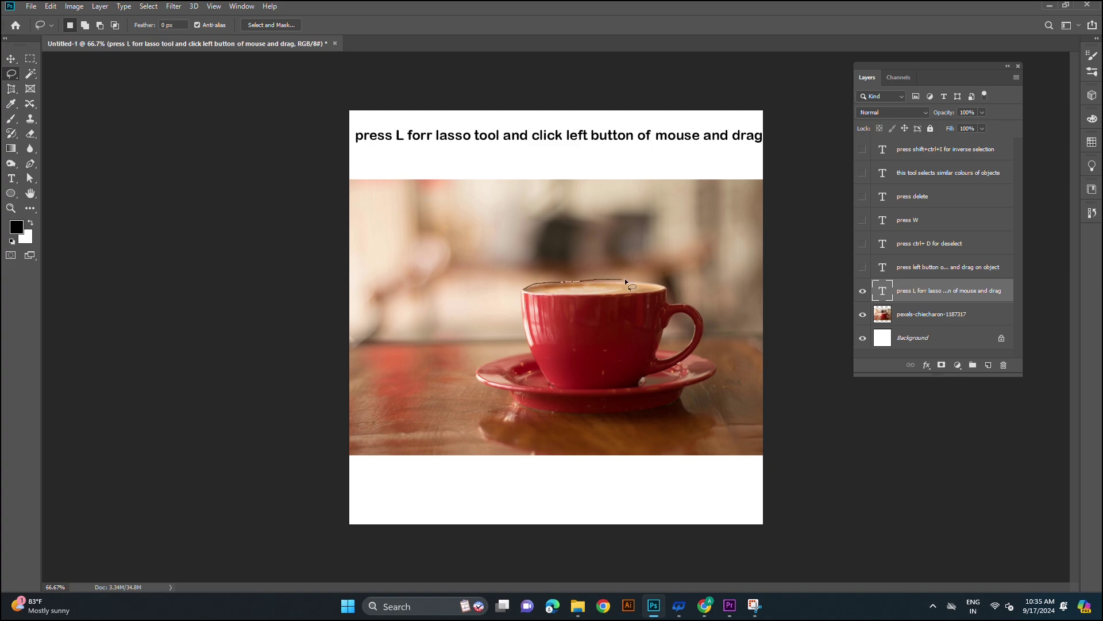
mouse_move(661, 283)
mouse_down()
mouse_move(706, 311)
mouse_move(700, 354)
mouse_move(721, 378)
mouse_move(679, 391)
mouse_move(679, 404)
mouse_move(604, 422)
mouse_move(505, 396)
mouse_up()
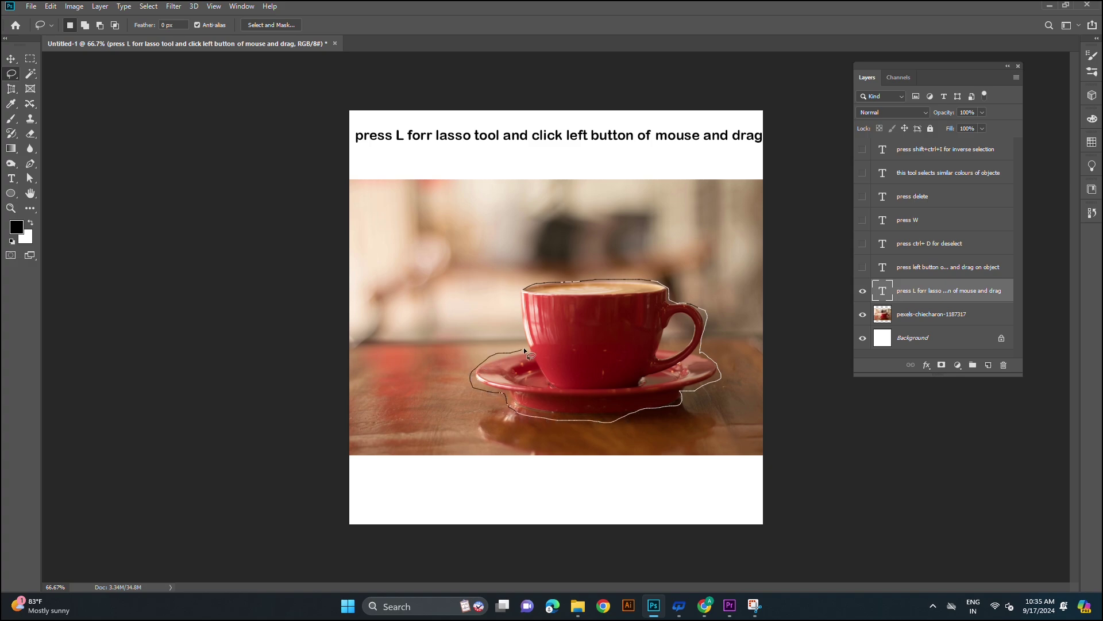
drag(521, 304, 524, 289)
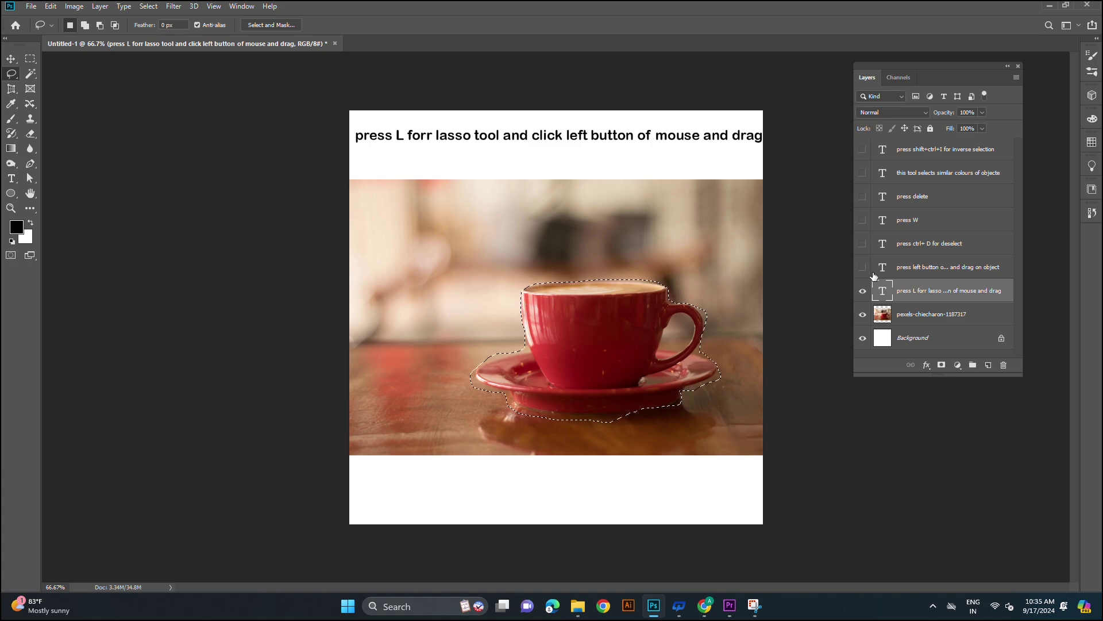
Step: Invert the cup selection with the inverse selection note shown in place of the lasso note, leaving both notes hidden
click(863, 292)
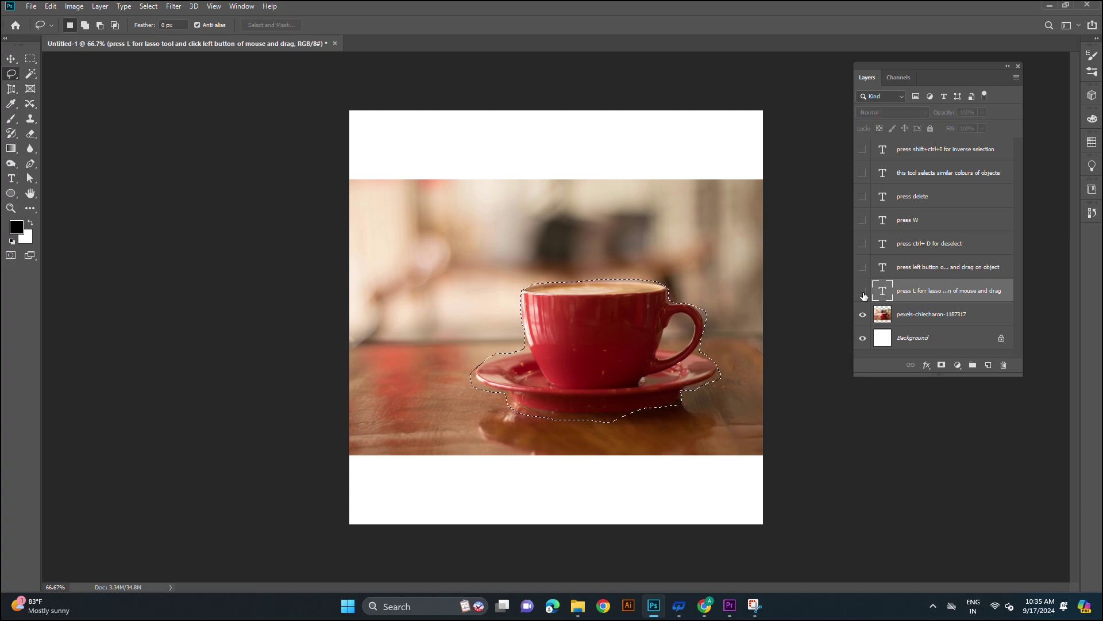
click(862, 150)
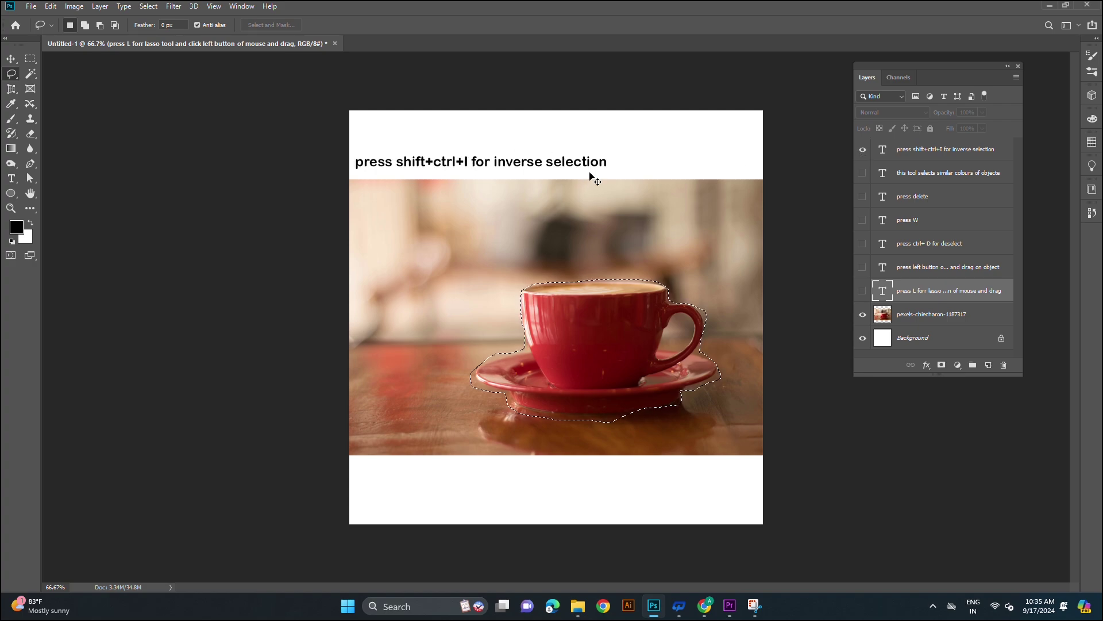
key(shift+ctrl+i)
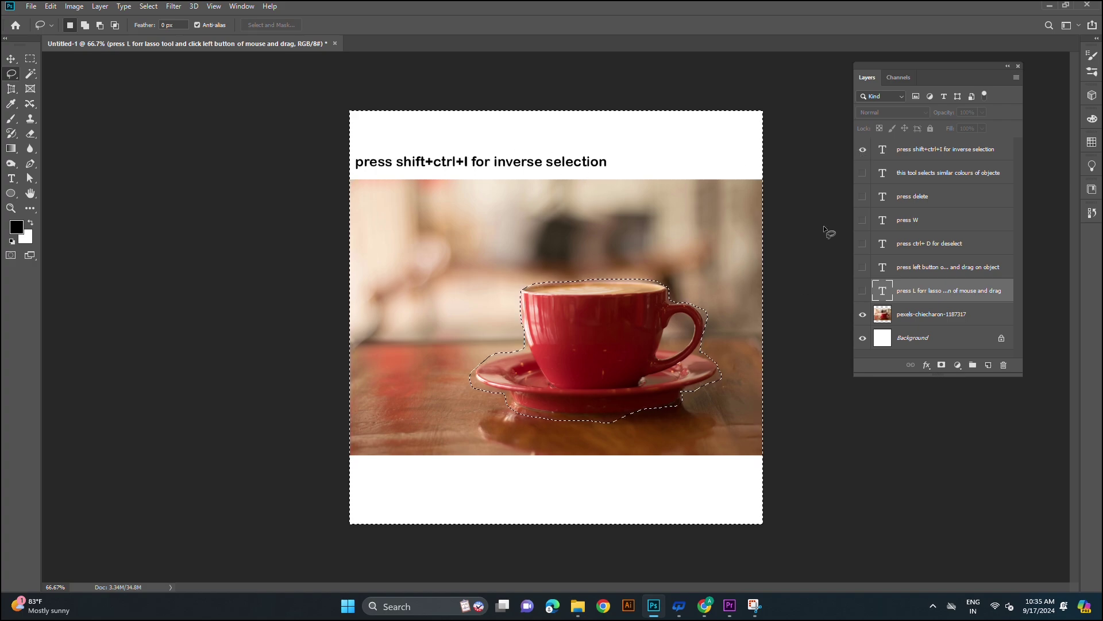
click(863, 150)
Step: Show the press delete note, delete the photo layer's background around the cup, undo the deletion and hide the note again
click(863, 196)
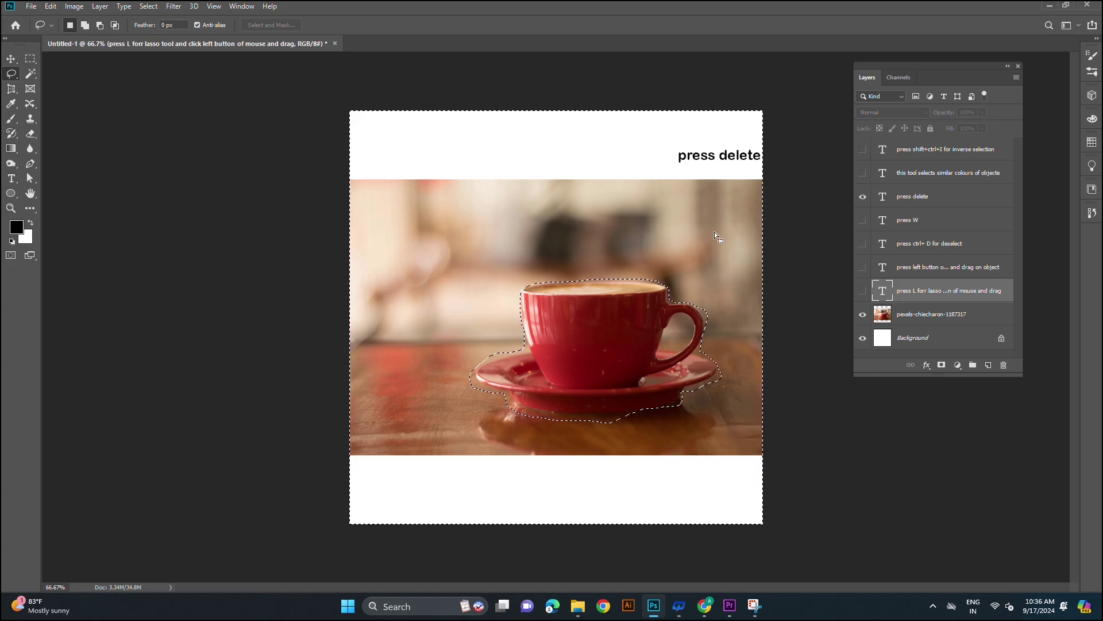
click(914, 315)
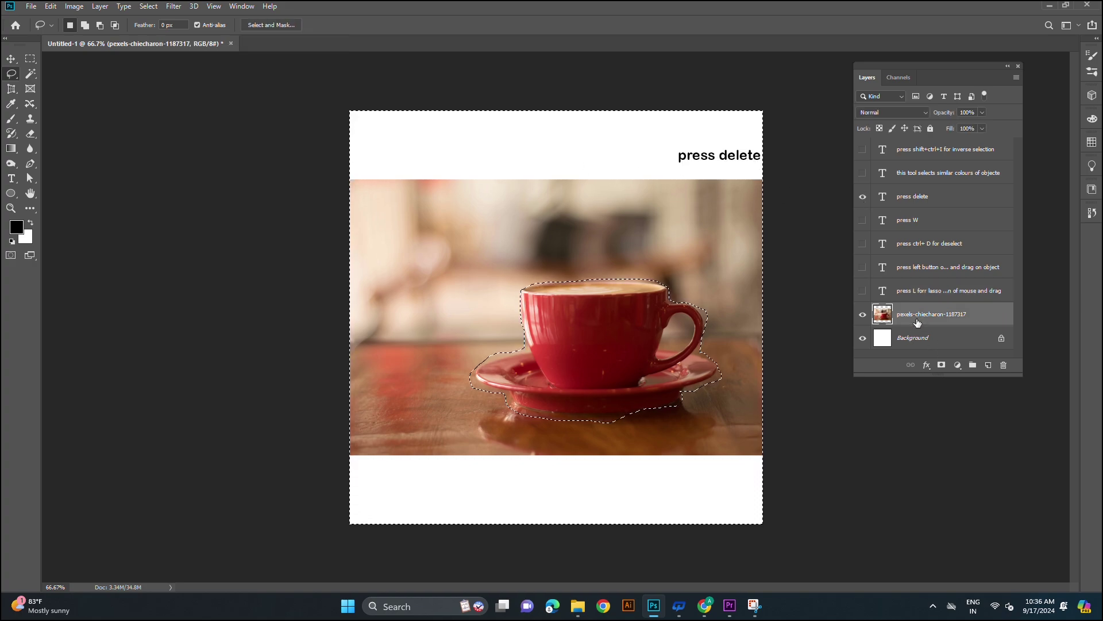
key(Delete)
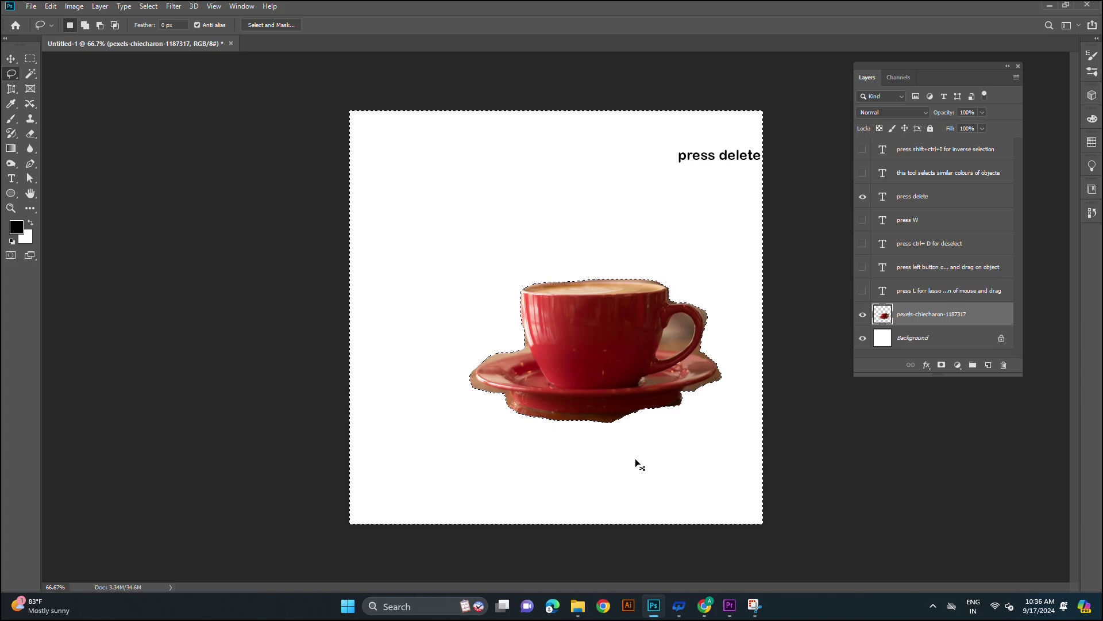
key(ctrl+z)
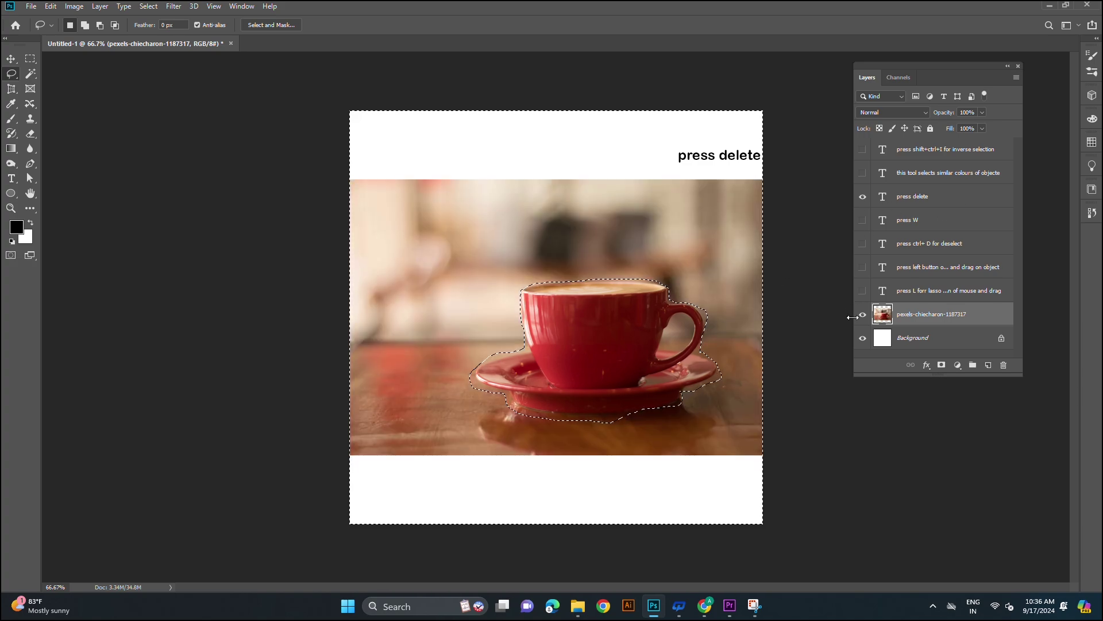
click(862, 197)
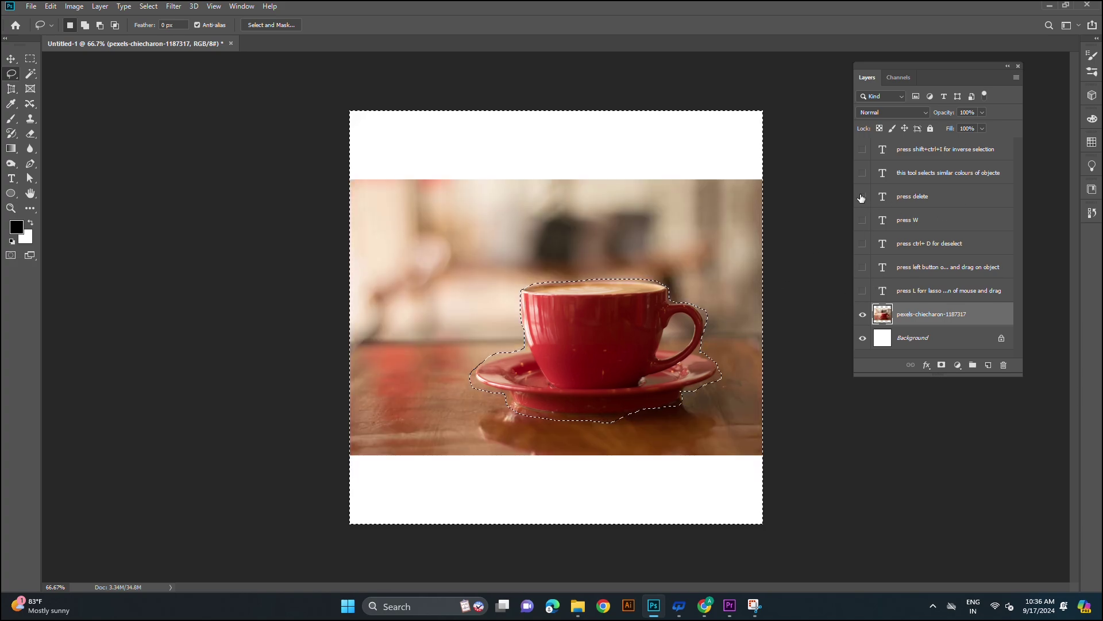
Step: Clear the inverted lasso selection while the deselect note is shown, and hide that note again
click(863, 244)
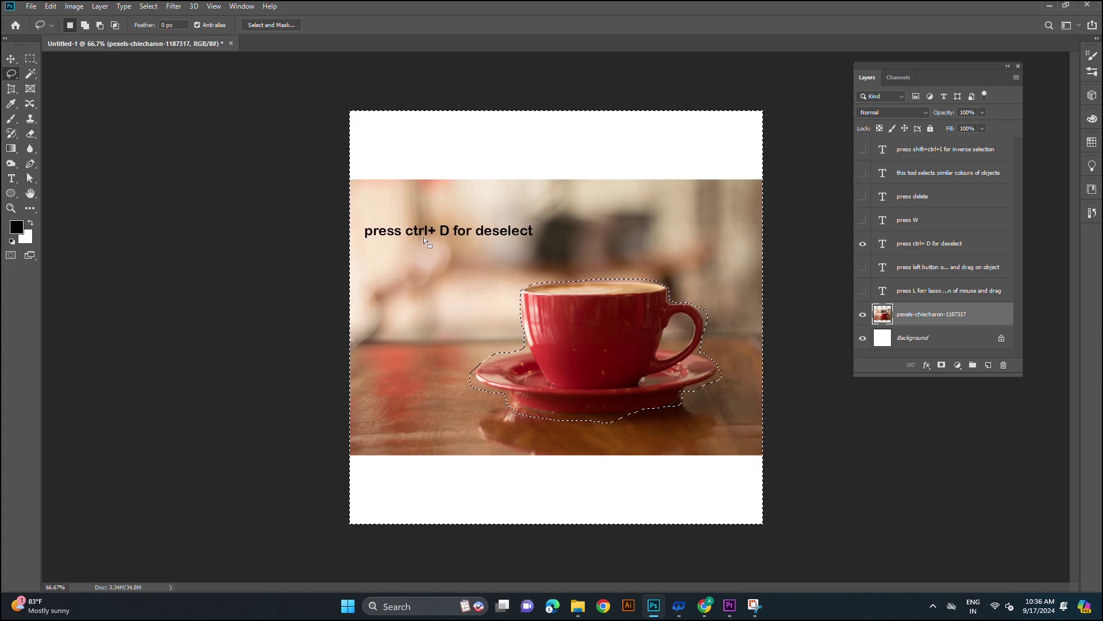
key(ctrl+d)
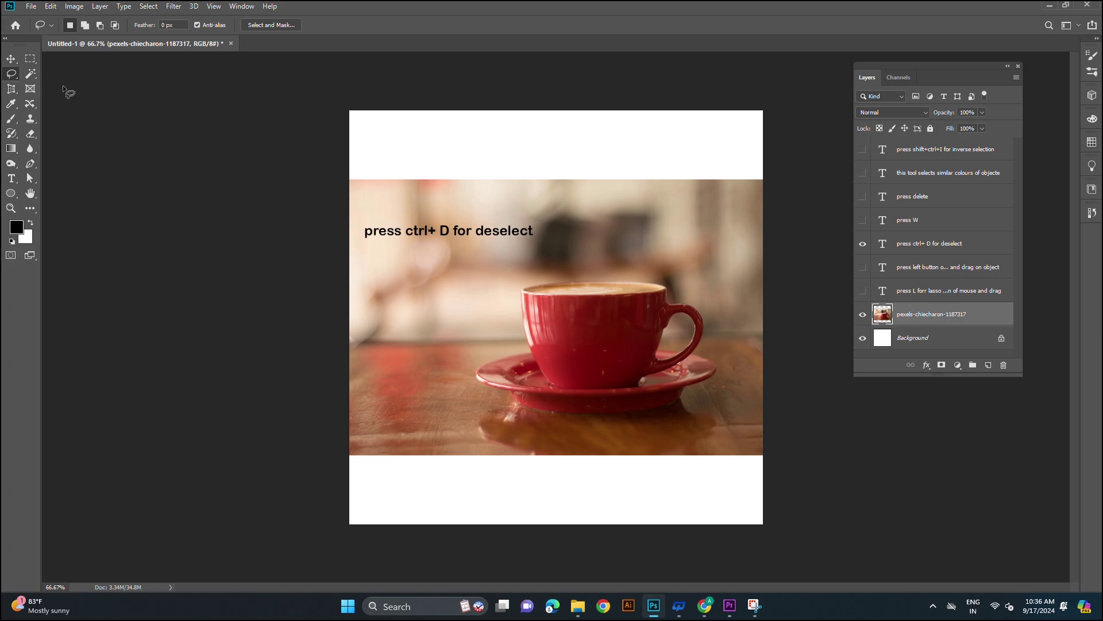
click(862, 243)
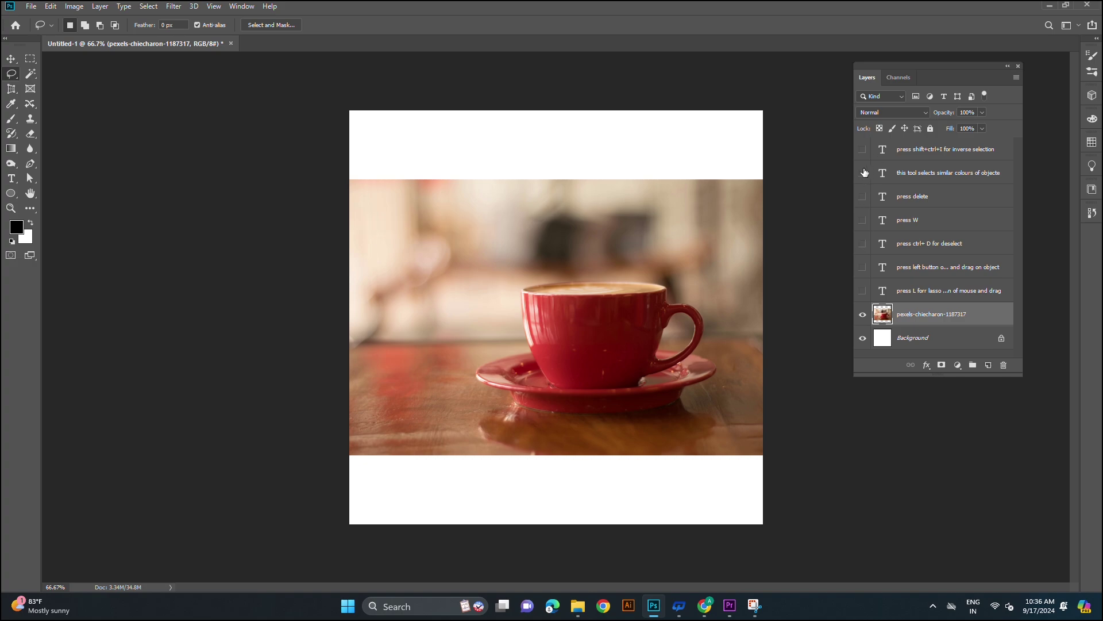
Step: Show the lasso note again and add a separate "Lorem Ipsum" placeholder text over the photo above the cup
click(863, 291)
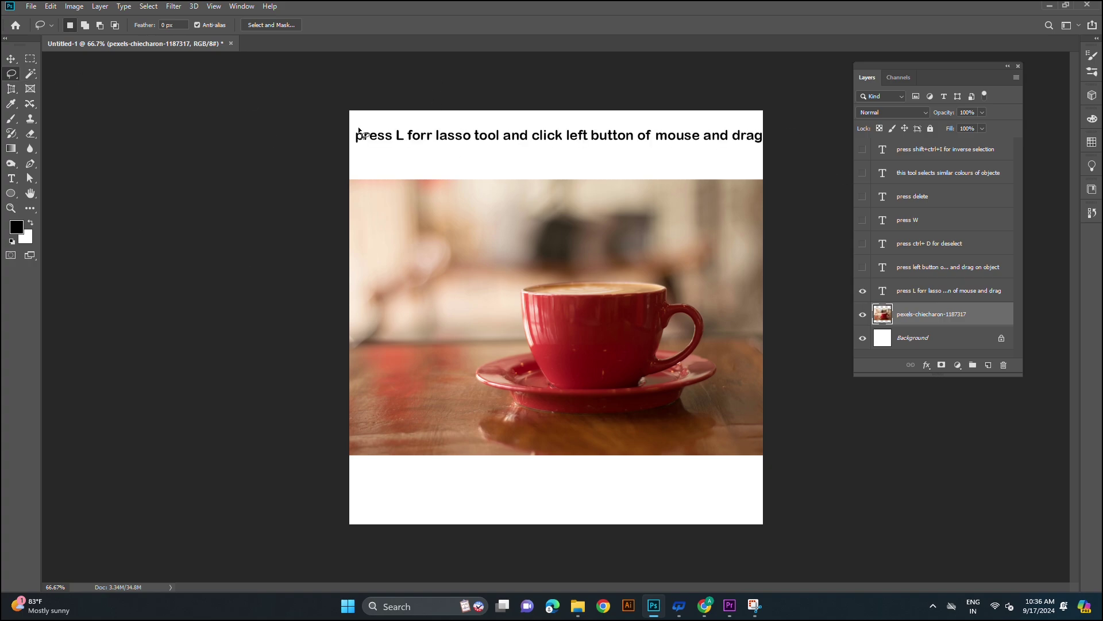
click(11, 178)
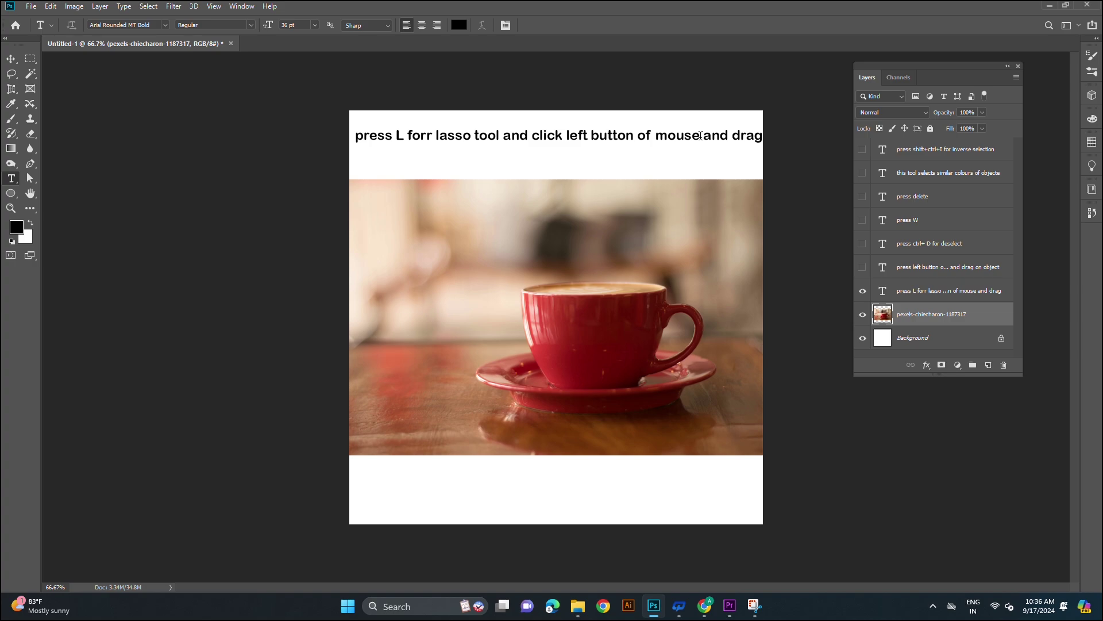
mouse_move(700, 136)
mouse_down()
mouse_move(331, 112)
mouse_move(322, 143)
mouse_up()
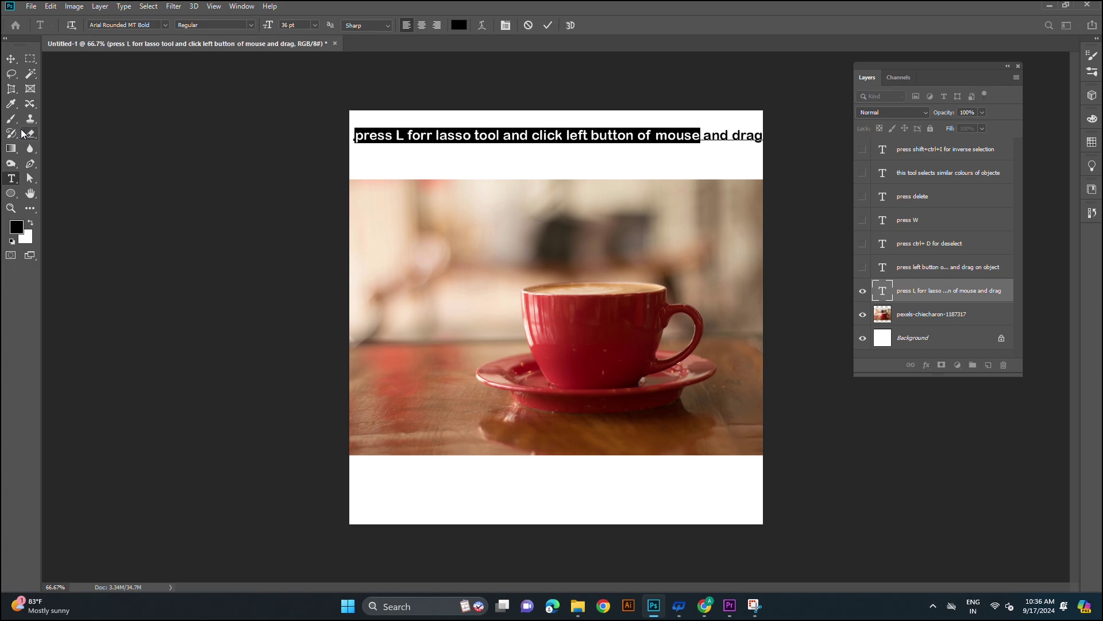
click(429, 227)
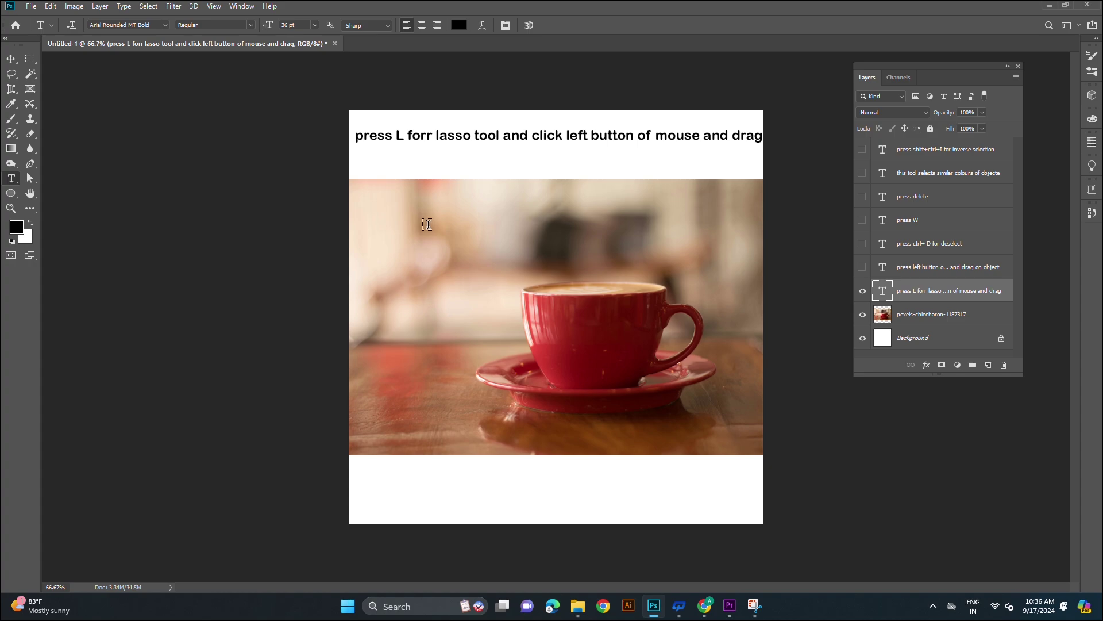
click(429, 224)
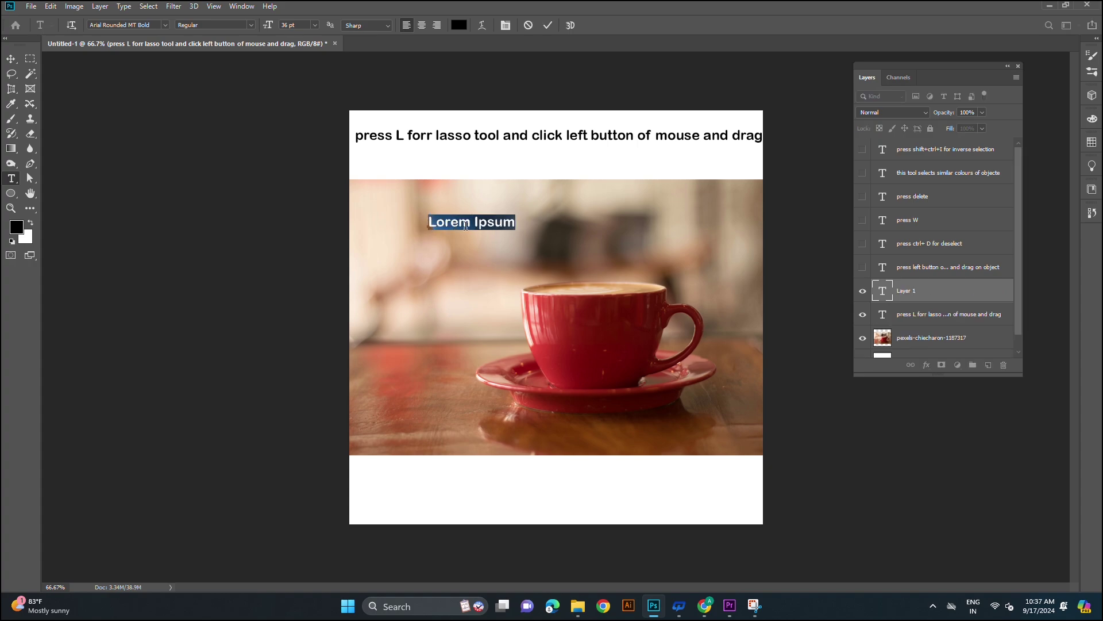
text(Lorem Ipsum)
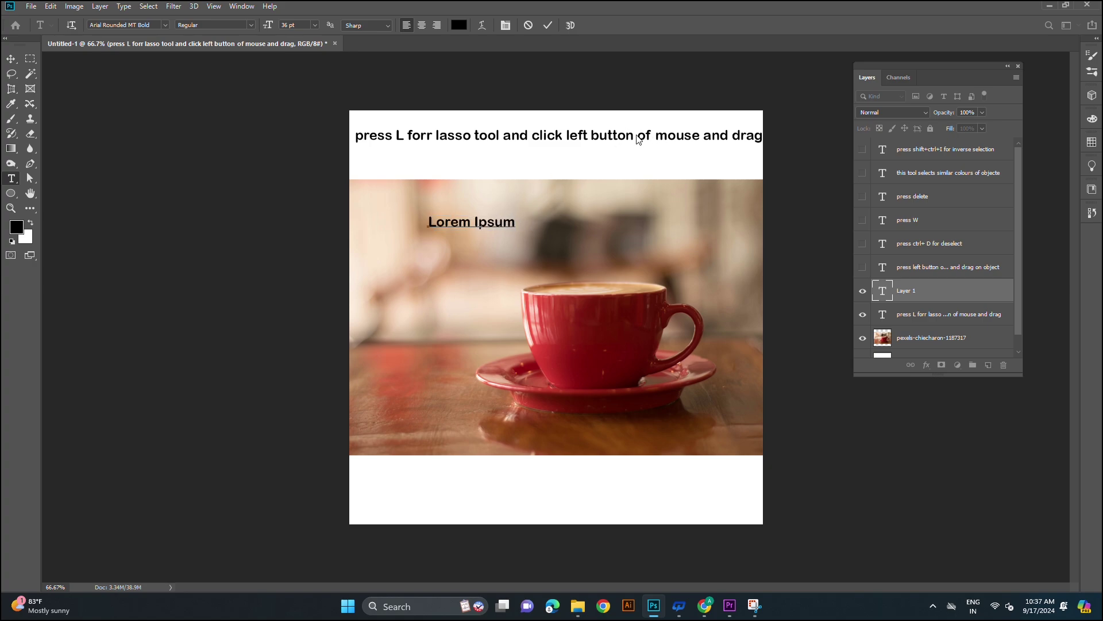
key(ctrl+Return)
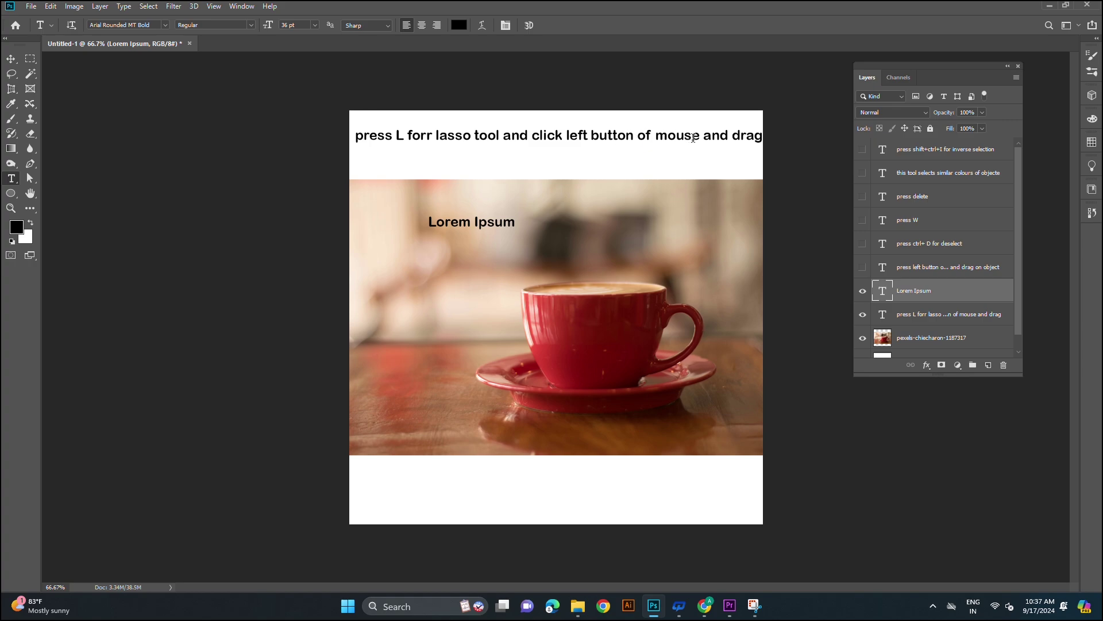
Step: Replace the placeholder text with "press L forr lasso tool and click left button of mouse and click on edges"
drag(700, 135, 257, 118)
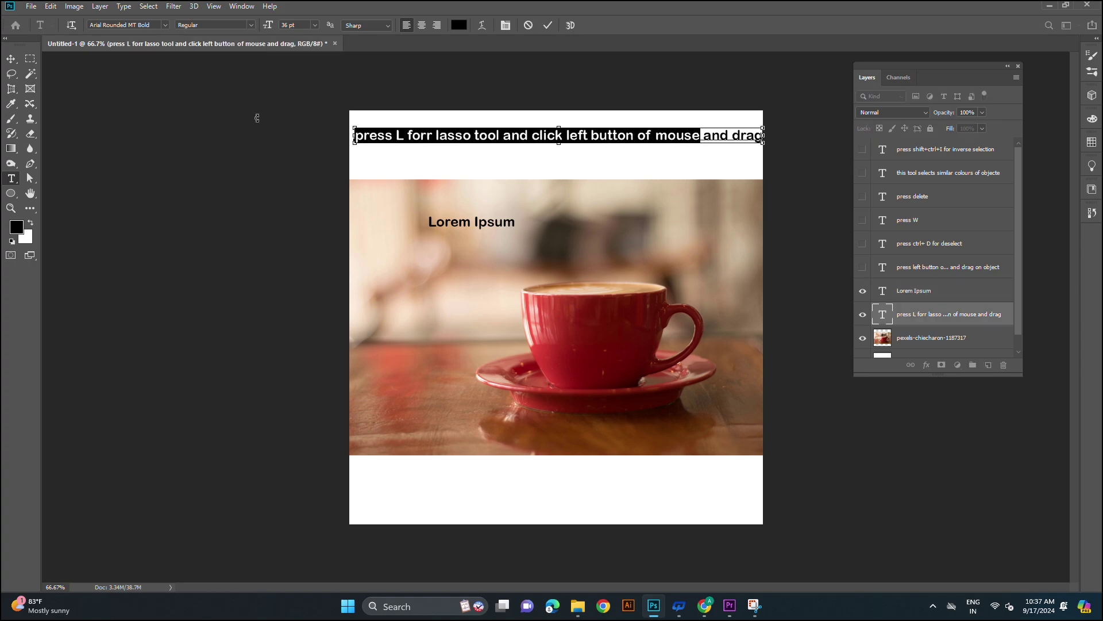
click(515, 216)
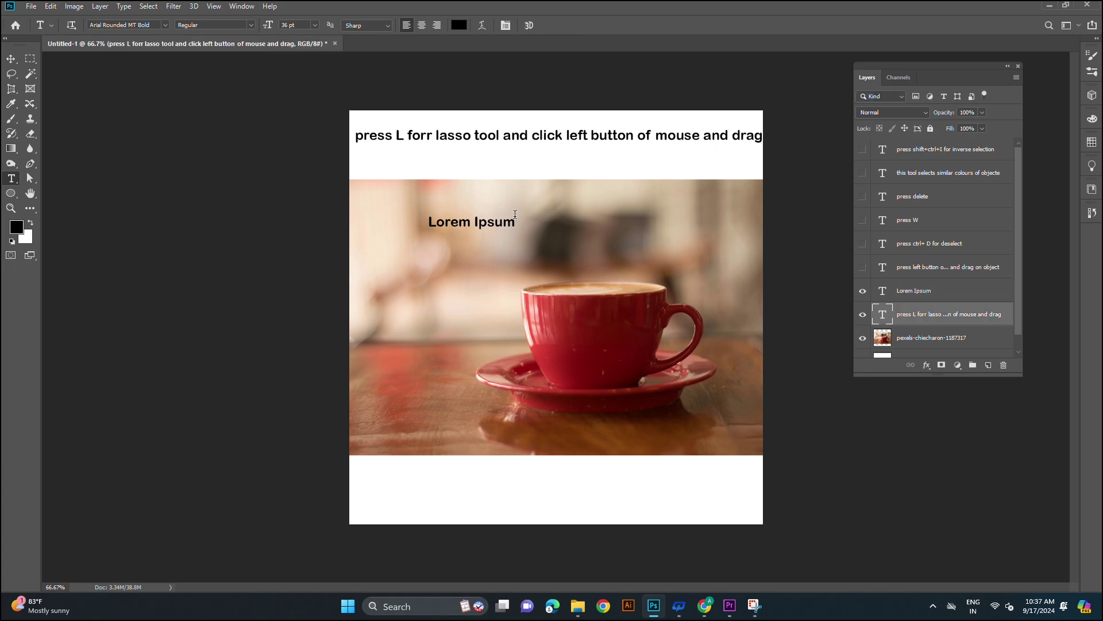
drag(428, 218, 428, 219)
click(11, 59)
key(Delete)
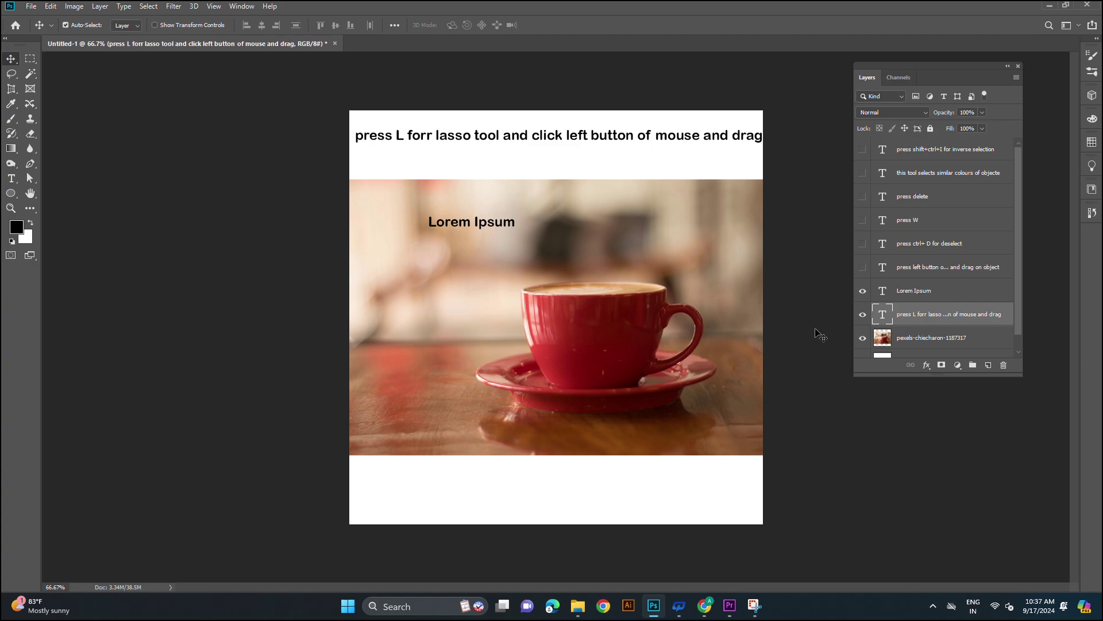
click(11, 179)
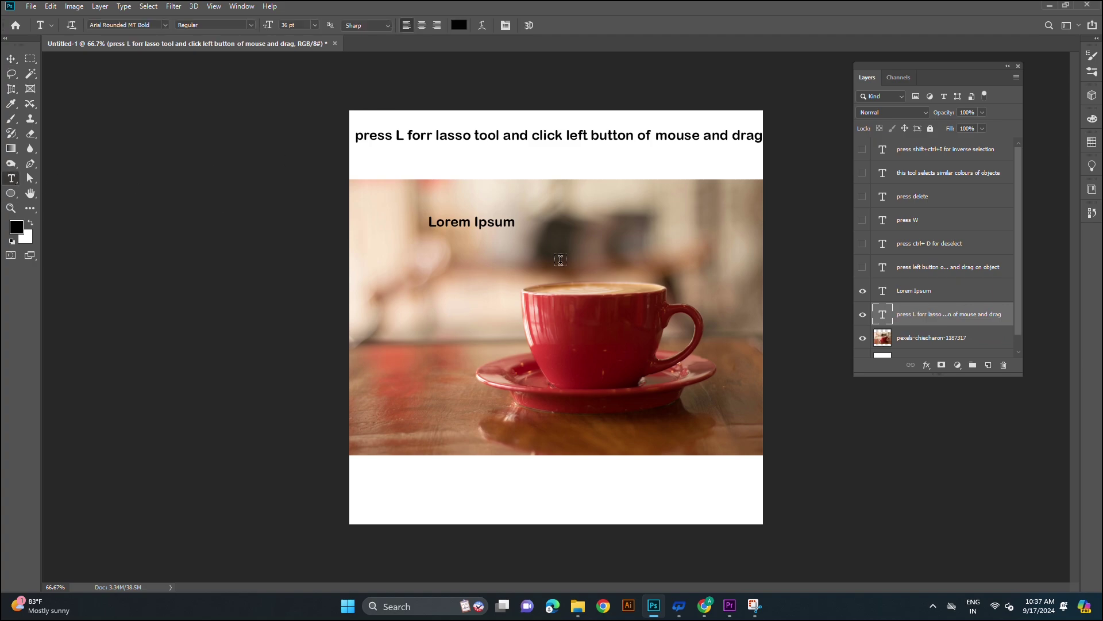
click(515, 224)
drag(515, 223, 419, 227)
text(press L forr lasso tool and click left button of mouse and drag)
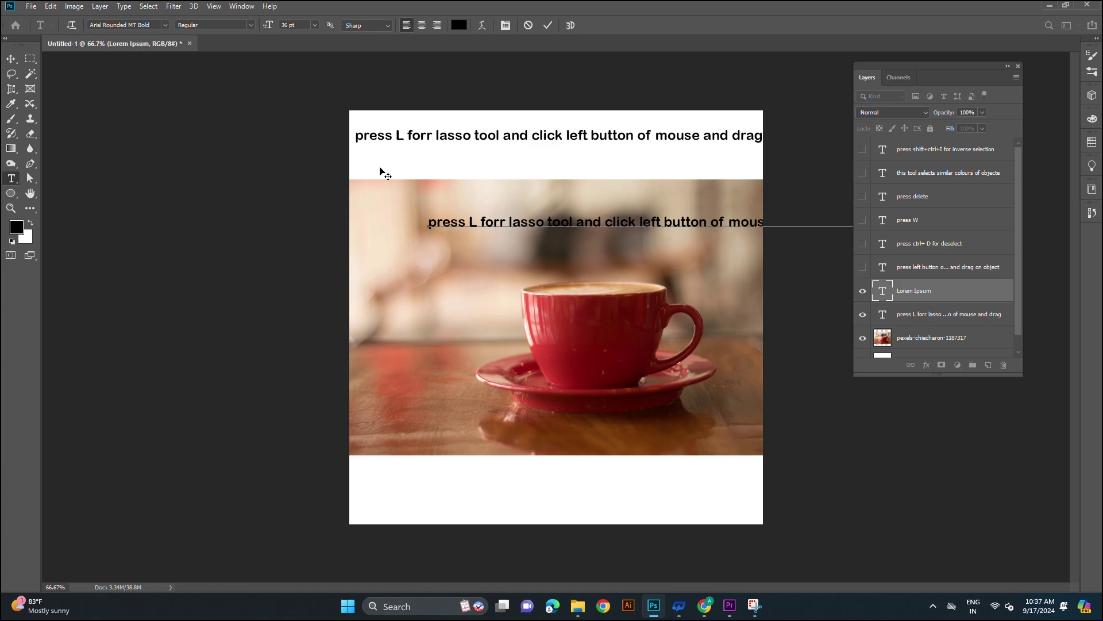
Step: Move the click-on-edges note into the white area above the photo and hide the older lasso drag note
click(11, 58)
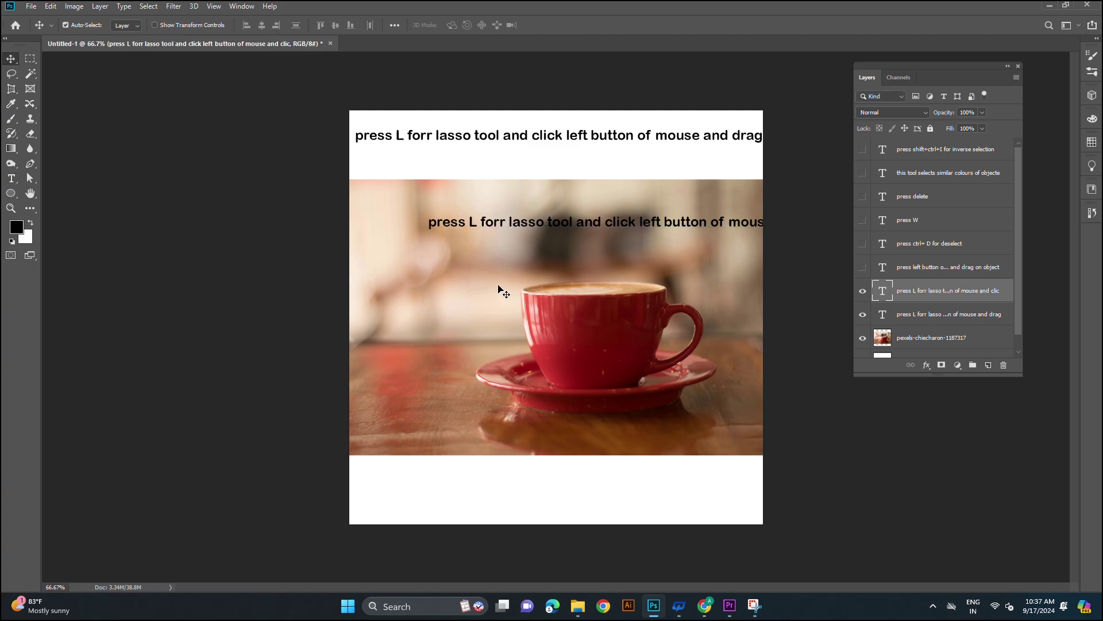
drag(536, 224, 425, 177)
click(470, 145)
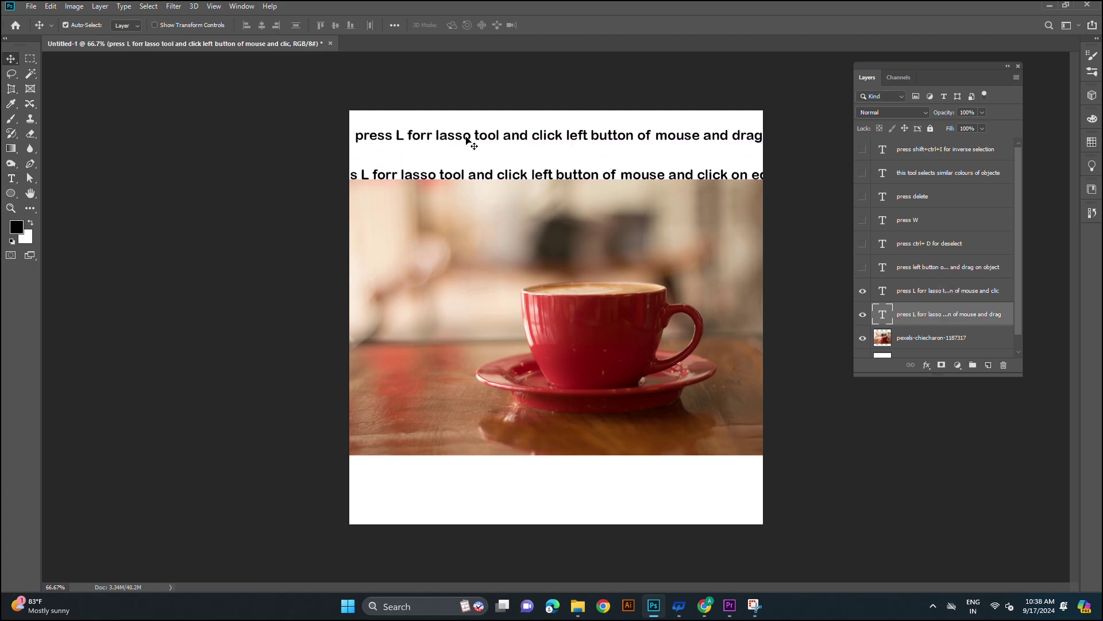
click(863, 315)
drag(562, 174, 521, 152)
Step: Scale the click-on-edges note down to about 82% so the whole line fits within the canvas width
key(ctrl+t)
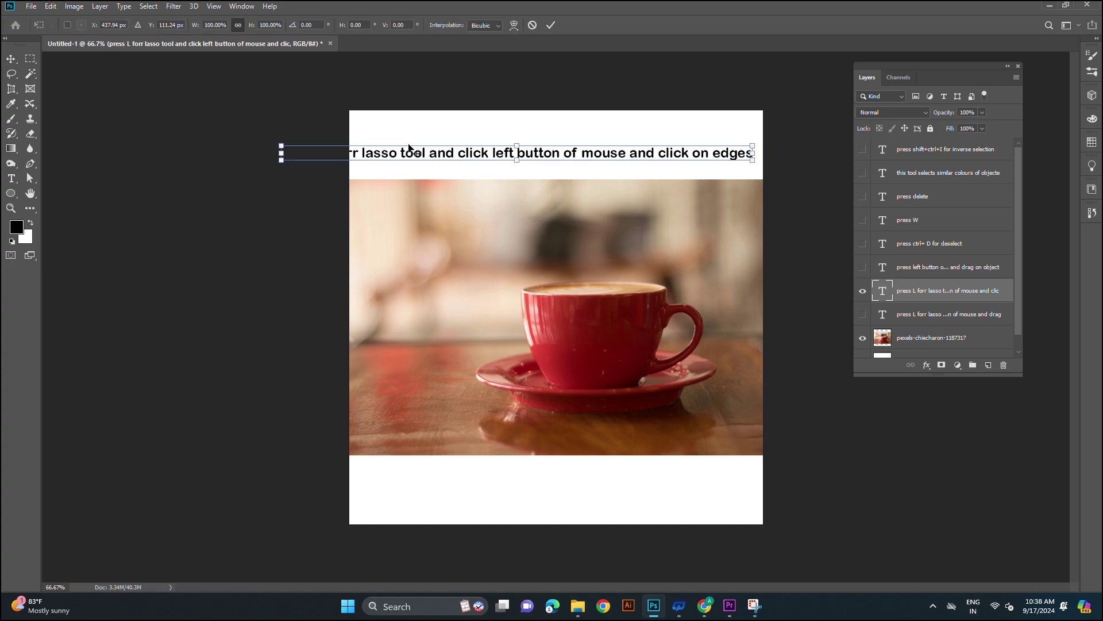
drag(281, 153, 365, 159)
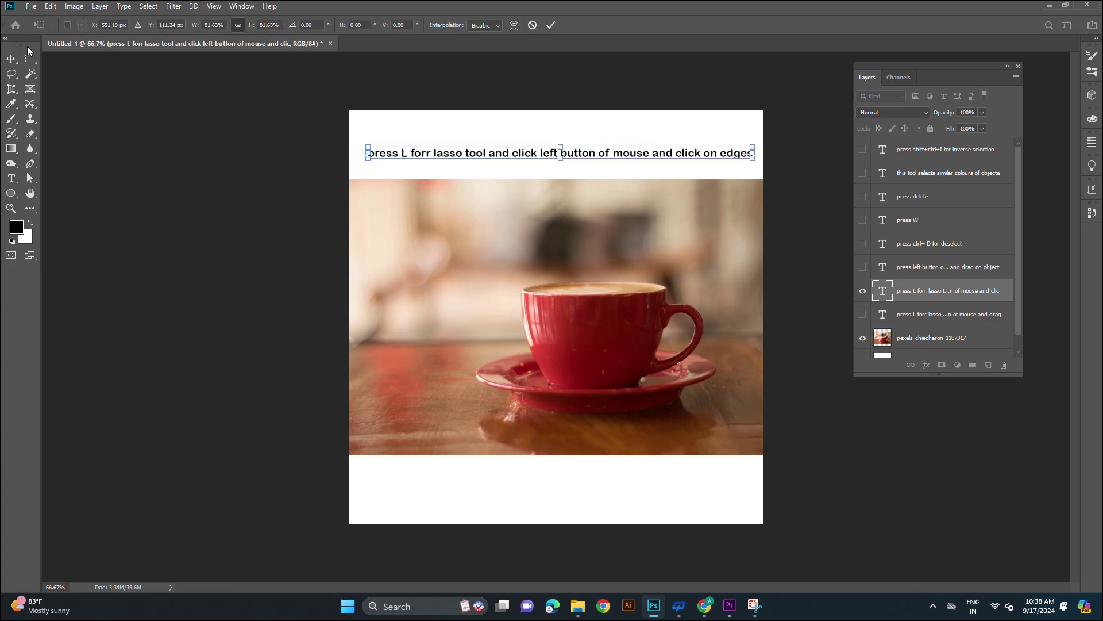
click(11, 58)
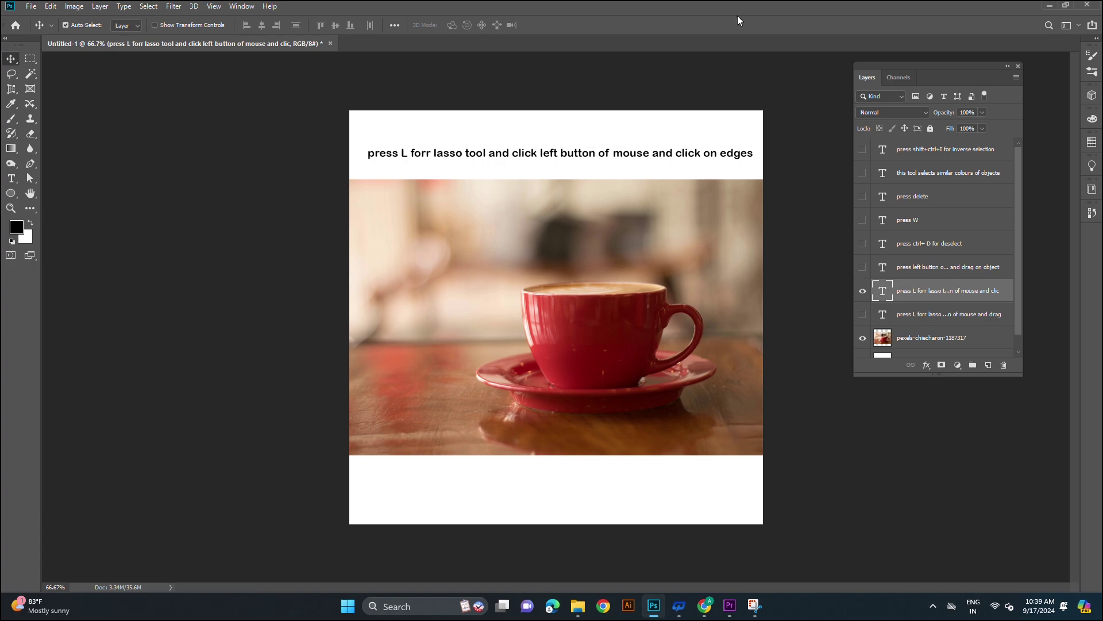
Step: Switch from the freehand Lasso to the Polygonal Lasso tool
click(489, 15)
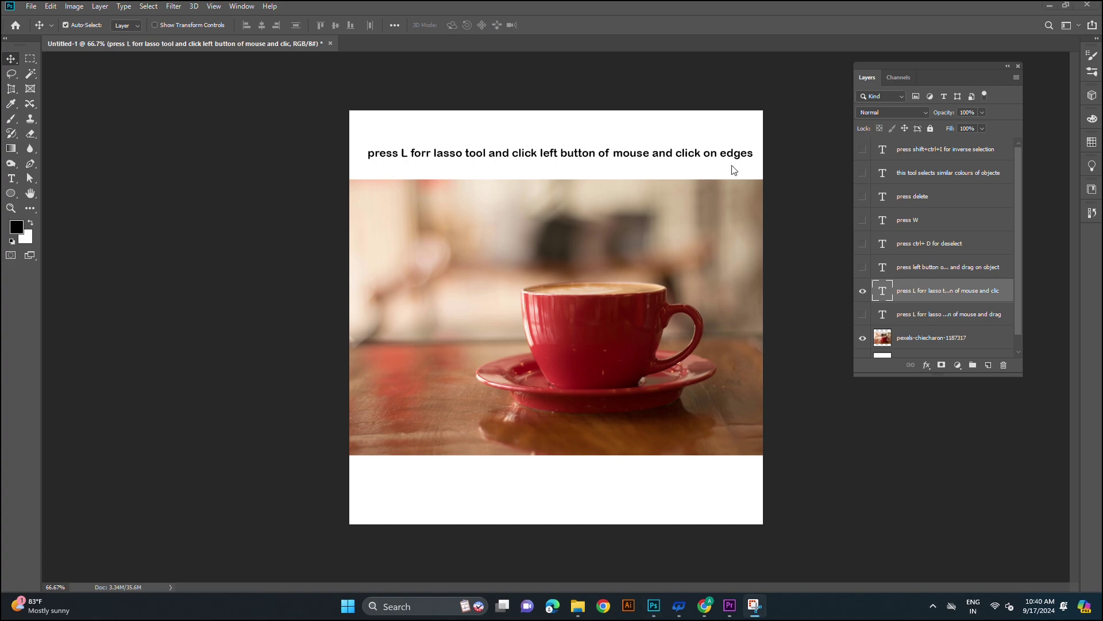
click(12, 77)
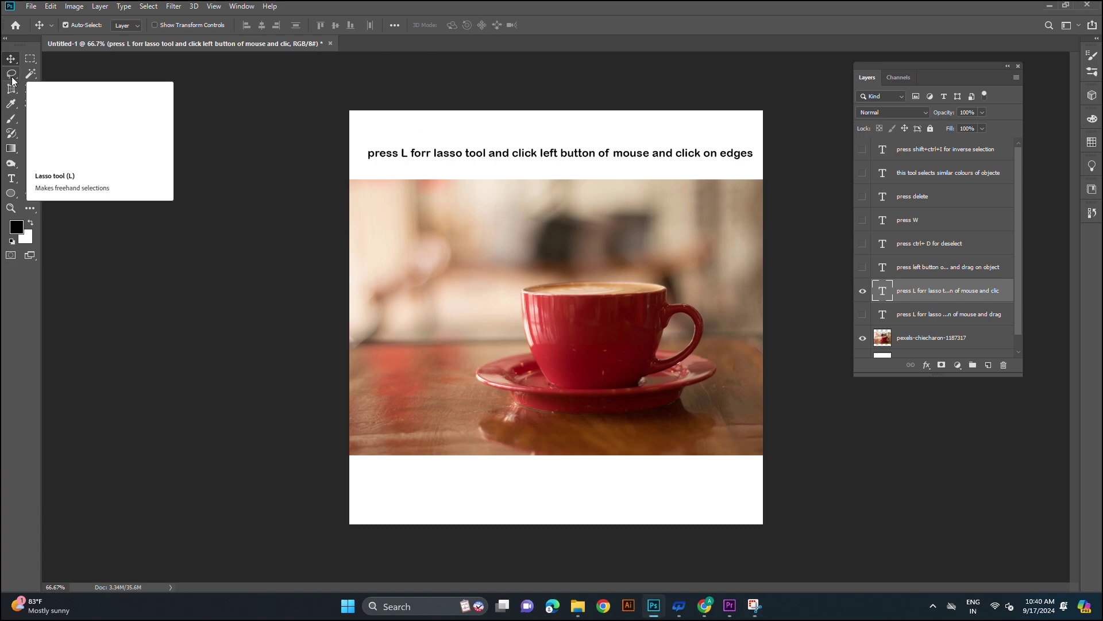
click(11, 73)
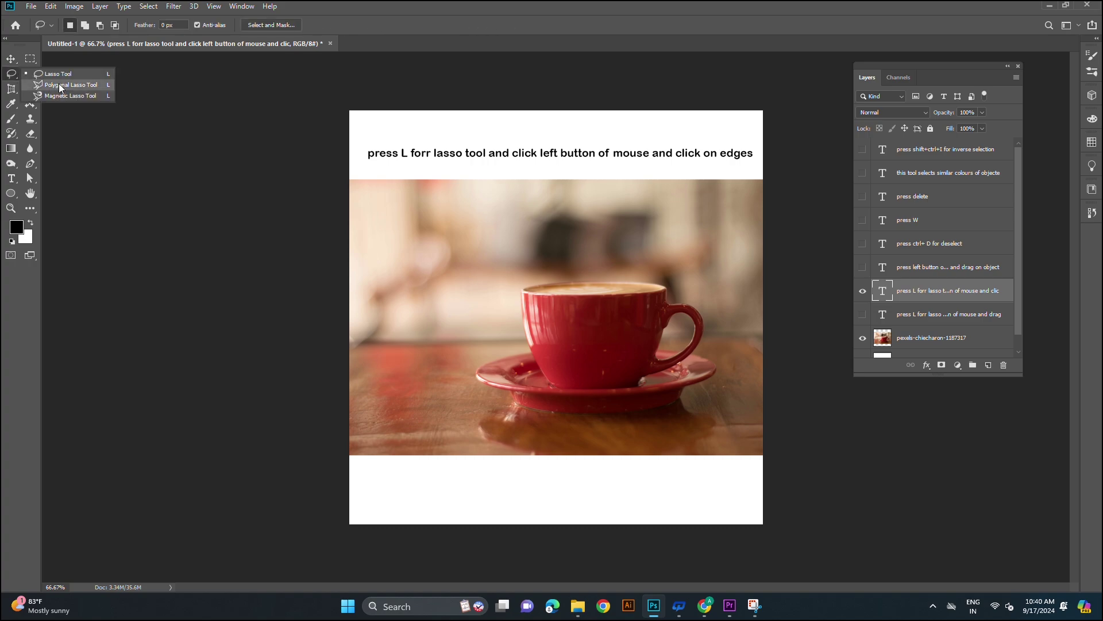
click(64, 90)
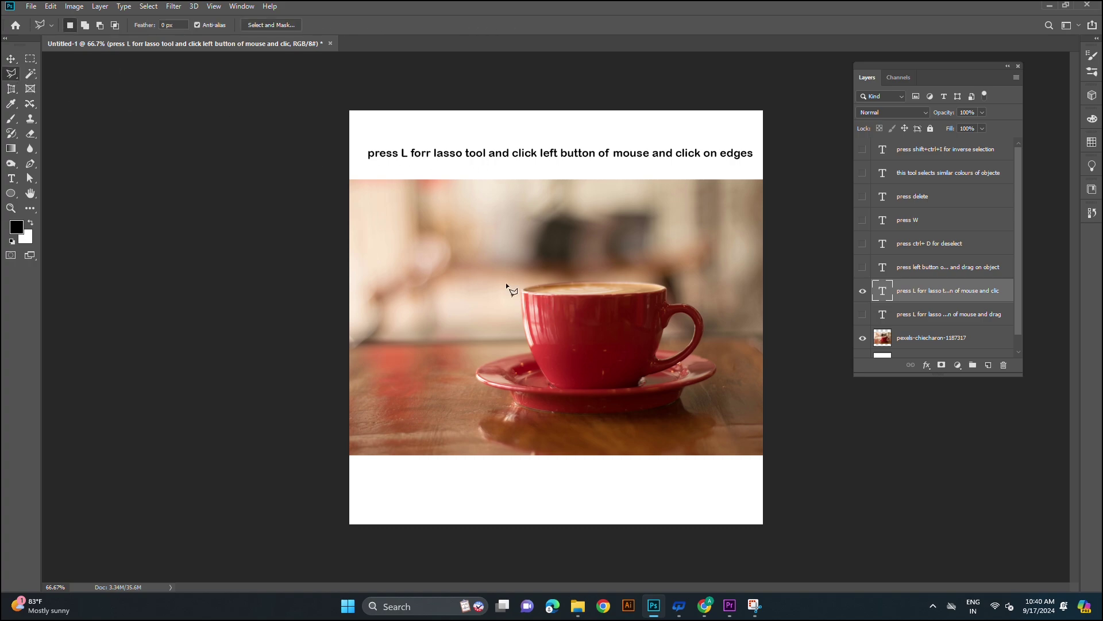
Step: Correct "forr" to "for" in the click-on-edges note and commit the text
click(11, 179)
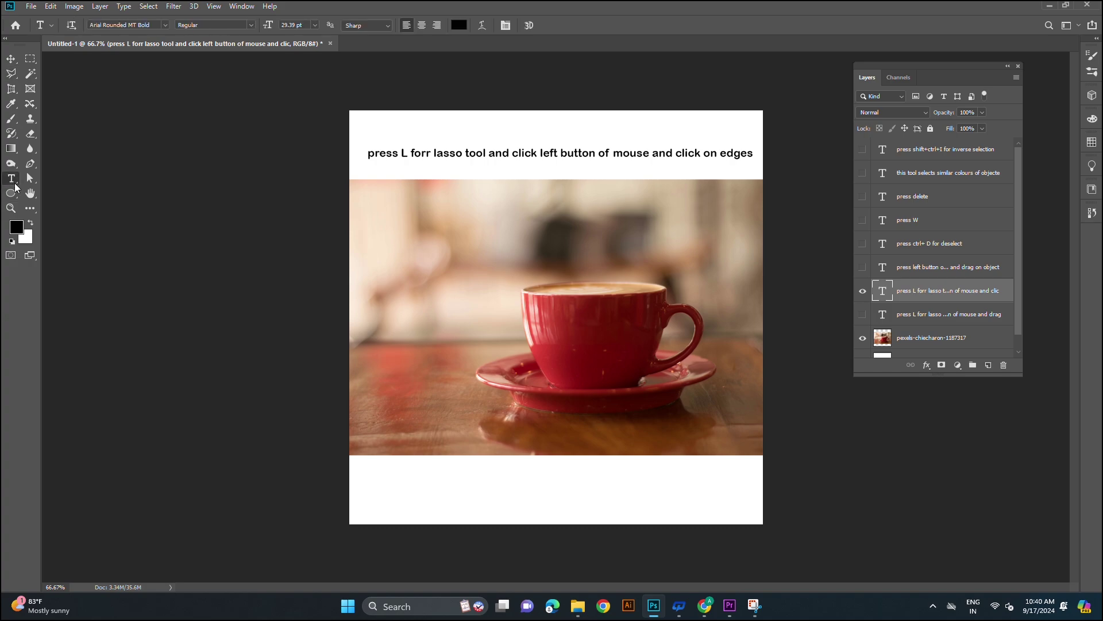
click(429, 153)
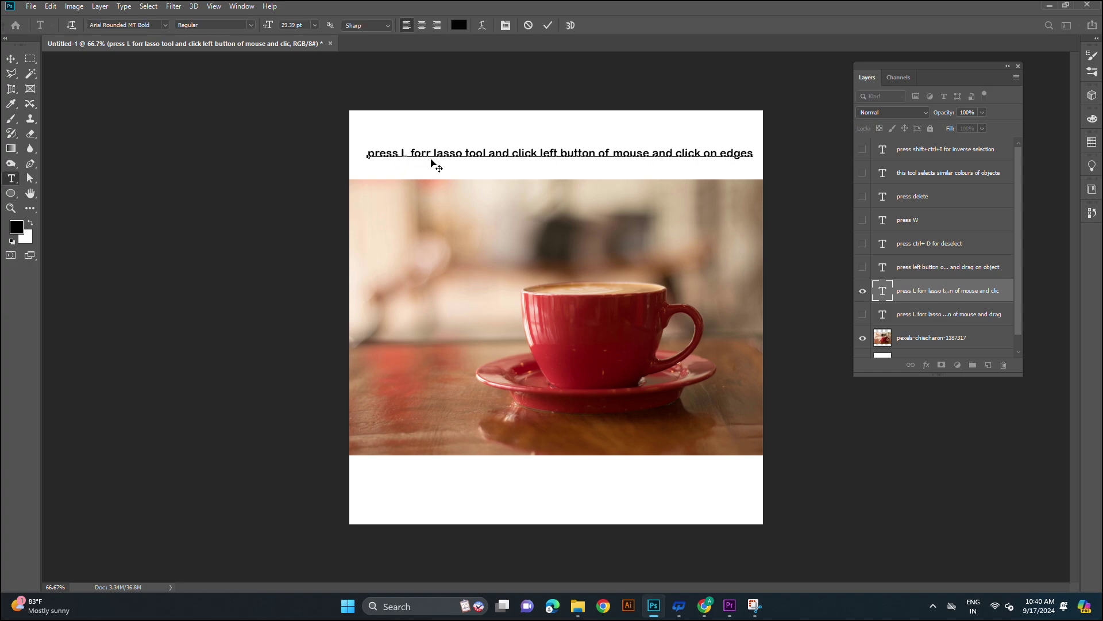
key(BackSpace)
key(BackSpace)
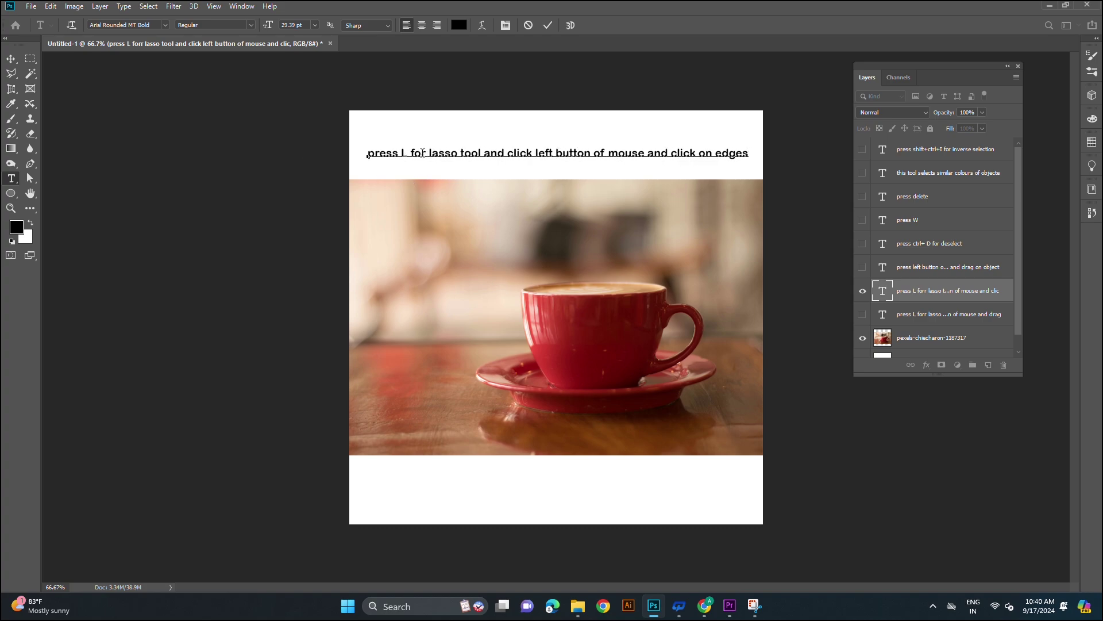
click(10, 61)
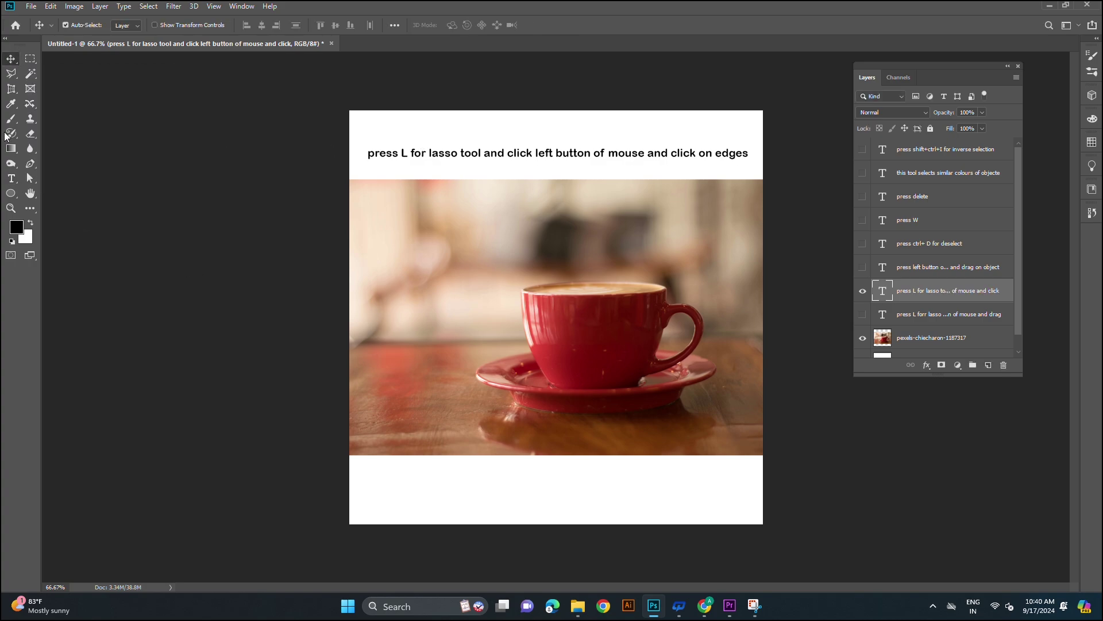
Step: Try to outline the coffee cup and saucer with a rough four-sided Polygonal Lasso selection
click(18, 77)
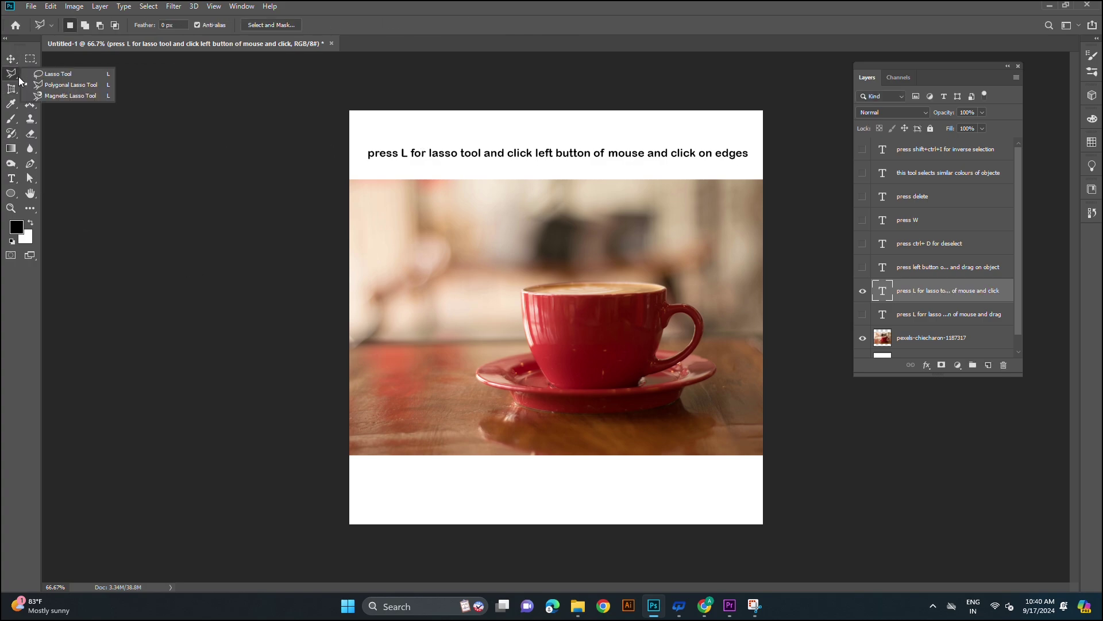
click(48, 87)
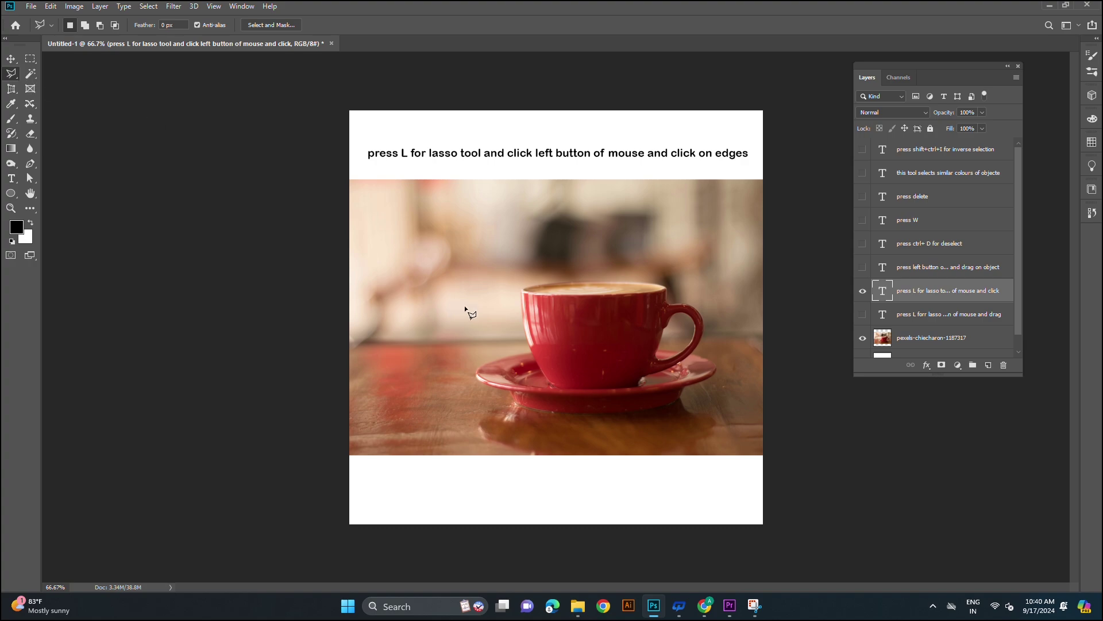
click(525, 288)
click(508, 269)
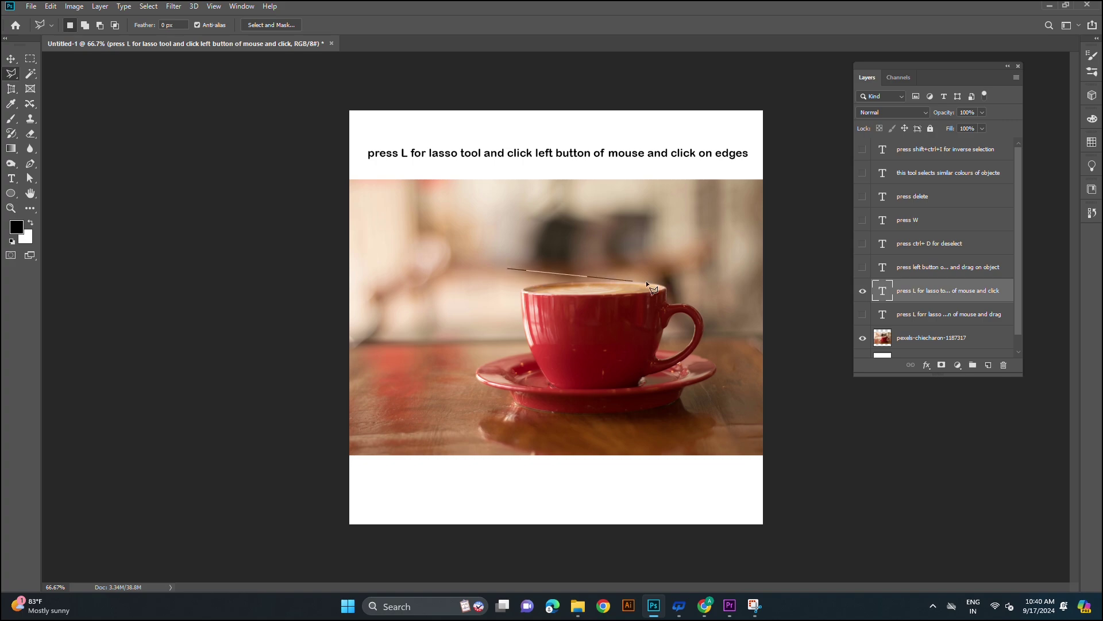
click(695, 266)
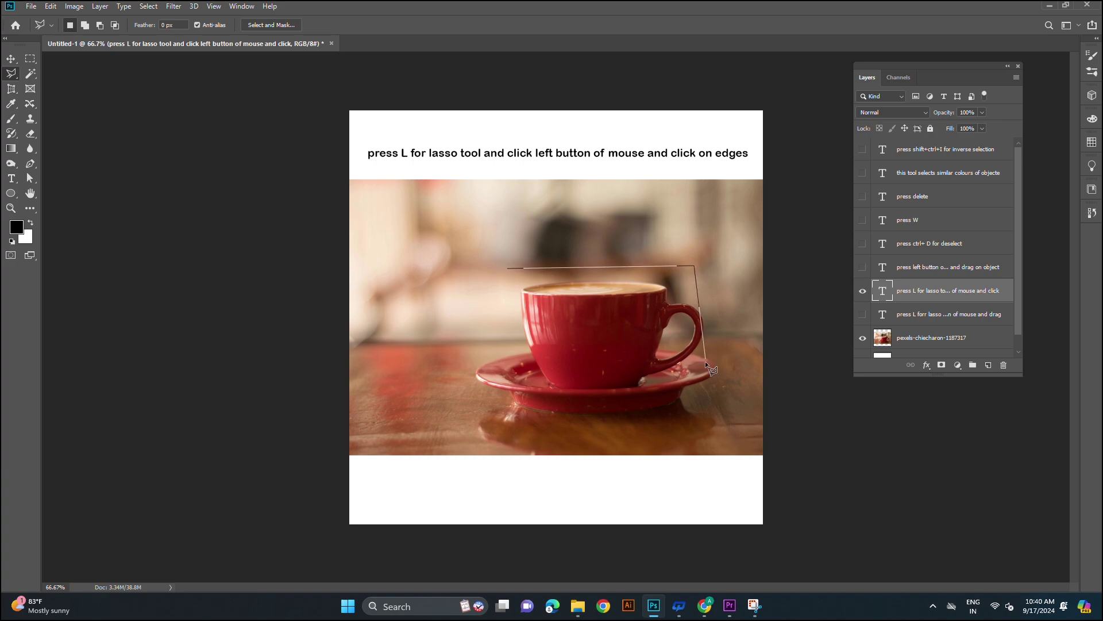
click(691, 409)
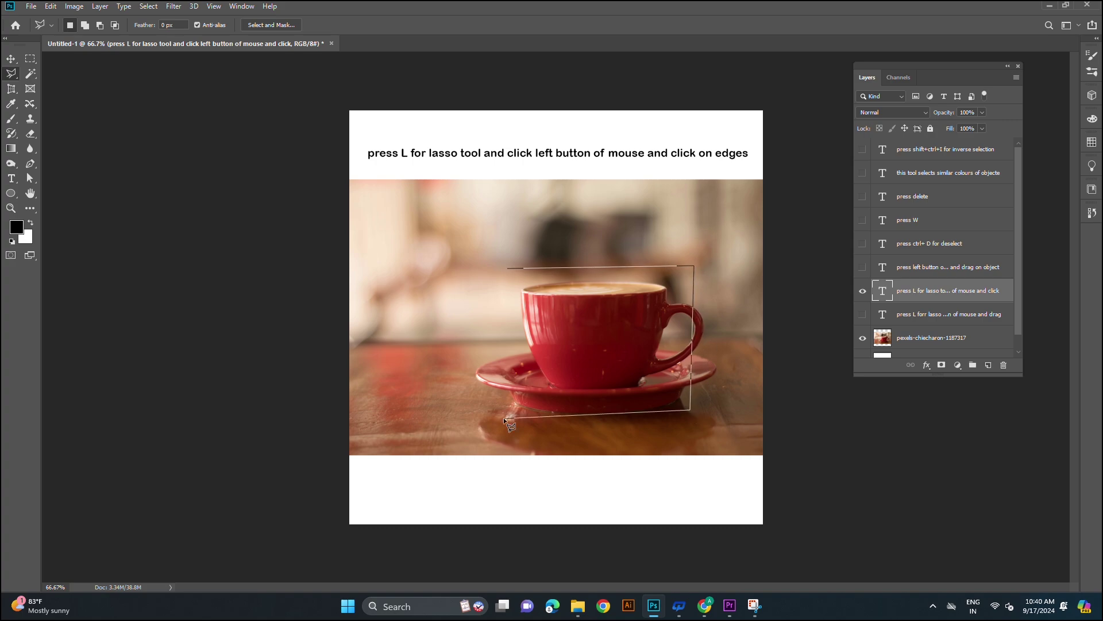
click(488, 405)
click(510, 268)
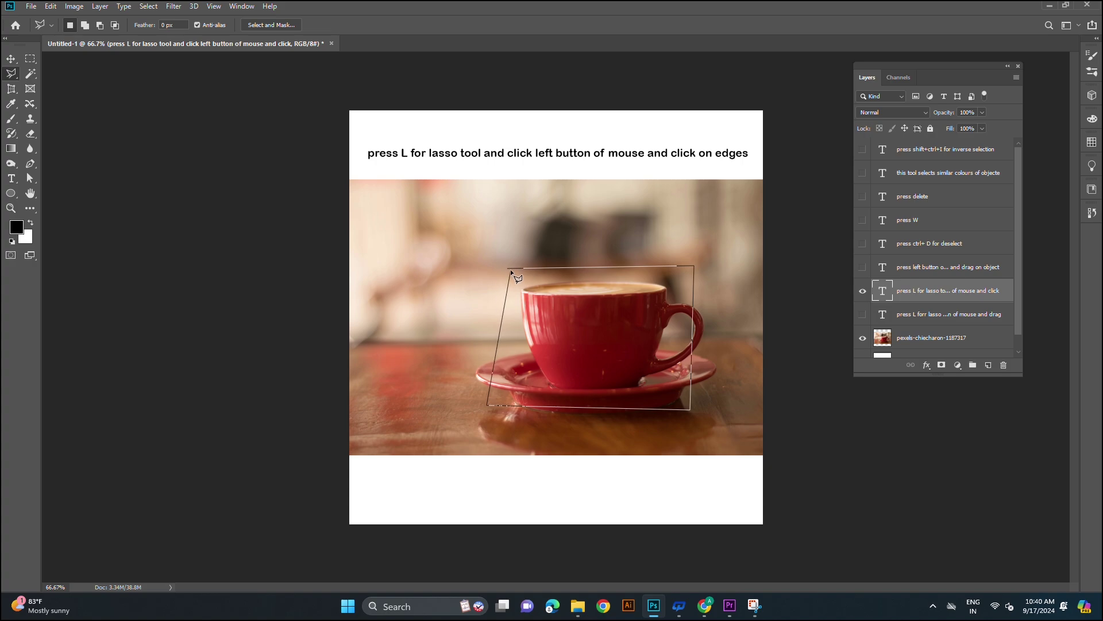
key(BackSpace)
key(BackSpace)
key(BackSpace)
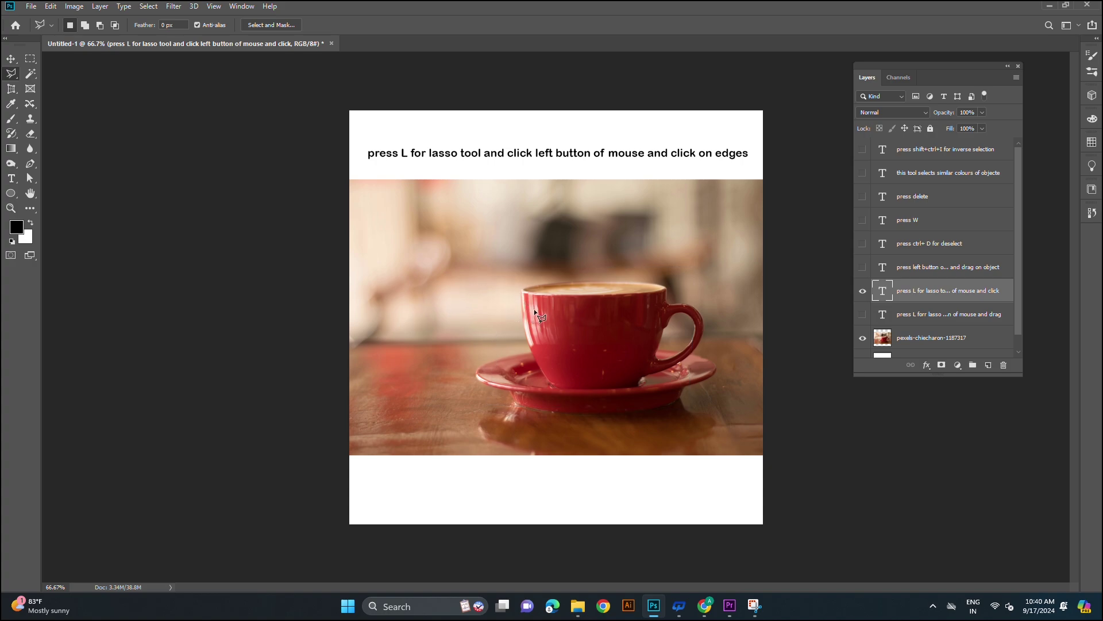
Step: Hide the coffee cup photo and browse the Downloads folder in File Explorer for a replacement image
click(863, 338)
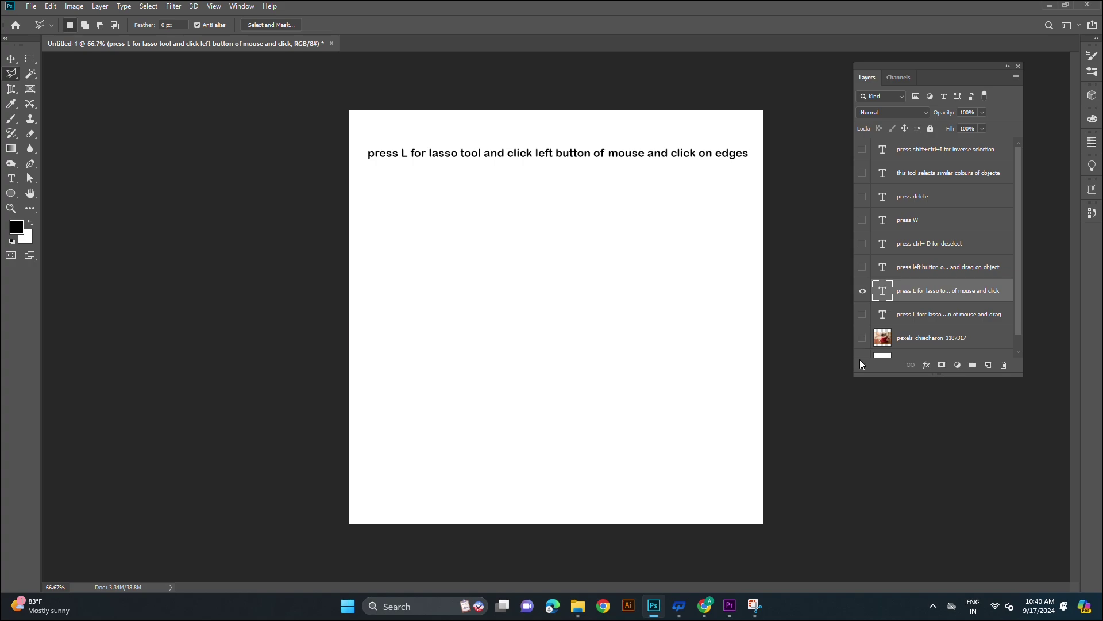
mouse_move(726, 602)
mouse_move(578, 604)
click(567, 523)
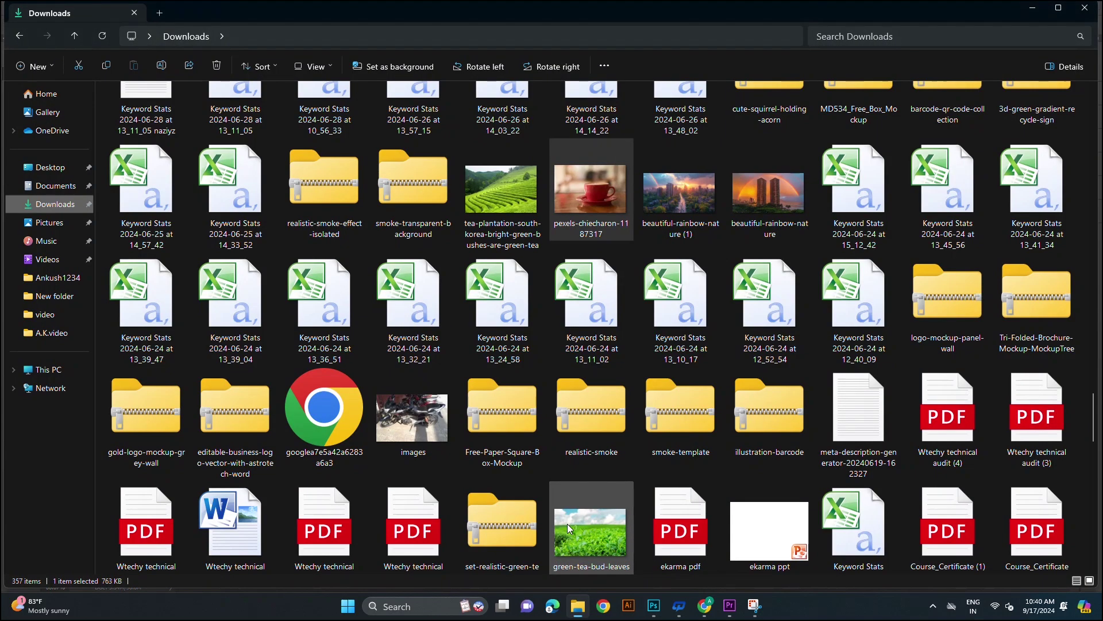
scroll(322, 385, up, 10)
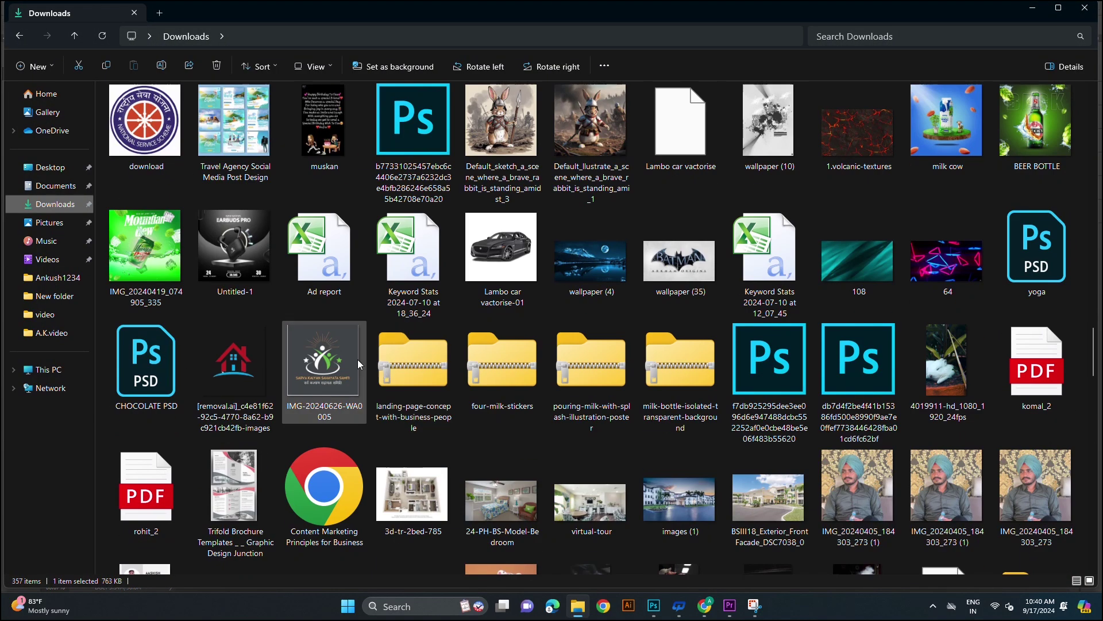
scroll(233, 243, up, 15)
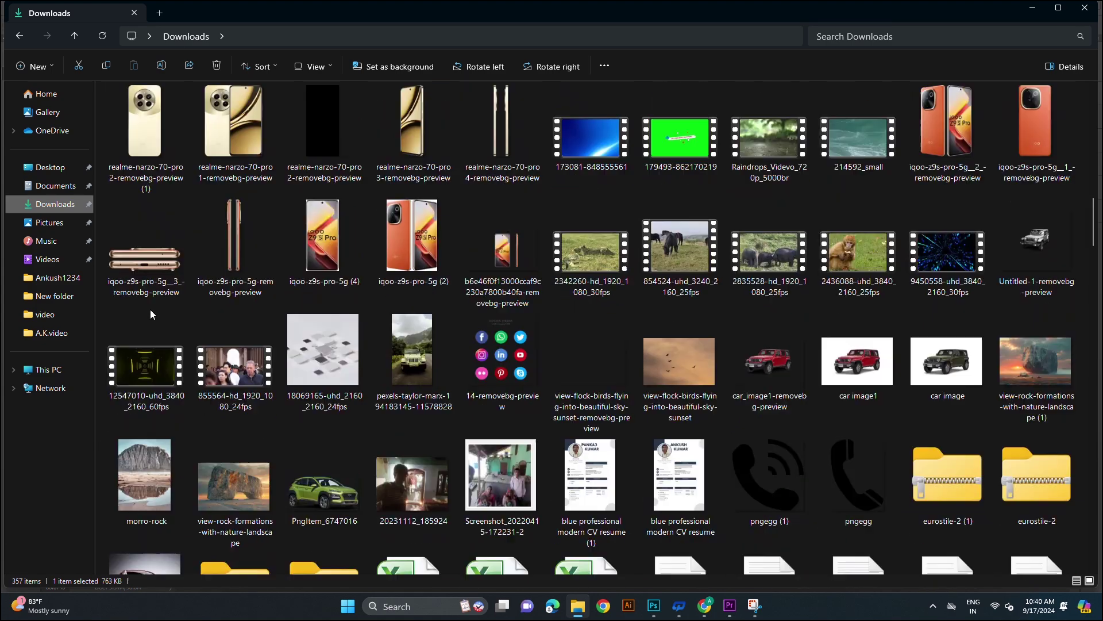
scroll(400, 250, up, 4)
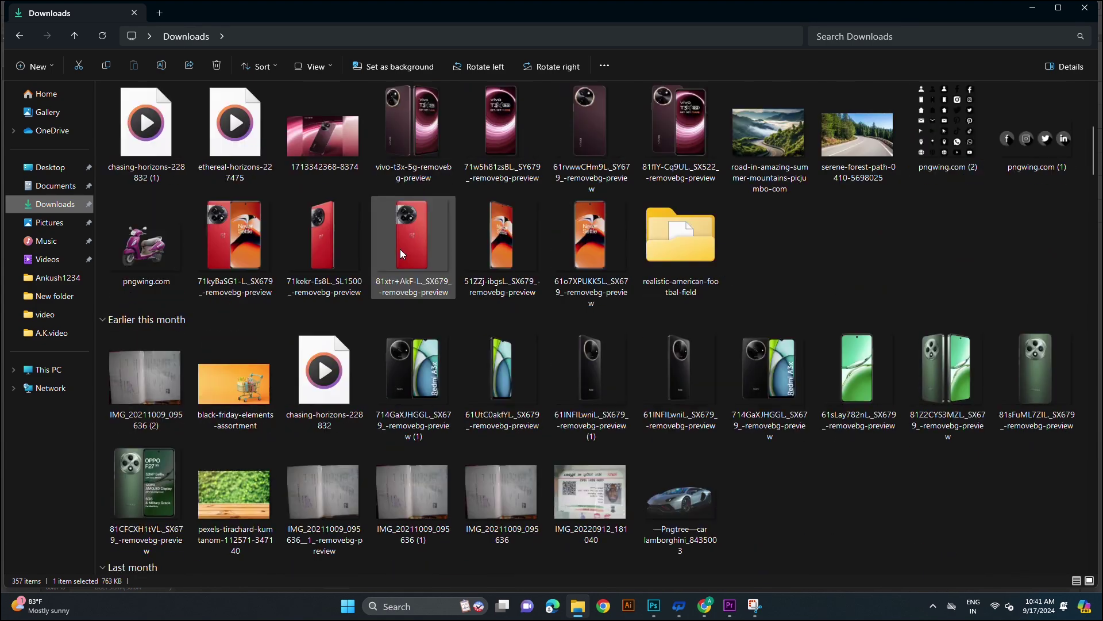
scroll(425, 236, up, 2)
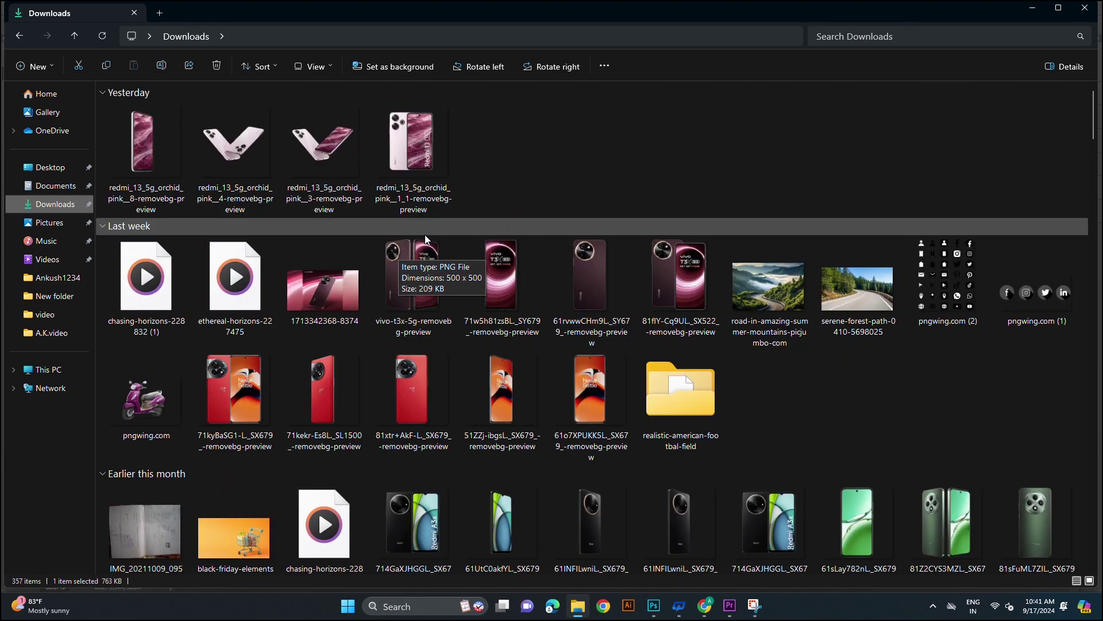
scroll(426, 236, down, 2)
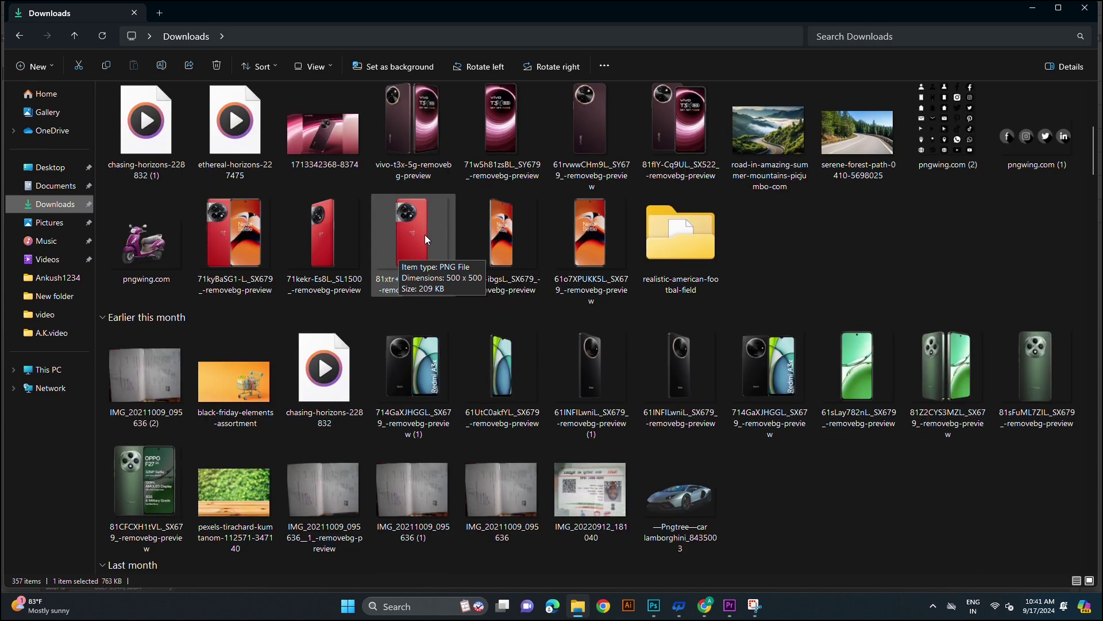
scroll(425, 235, down, 9)
scroll(425, 236, up, 3)
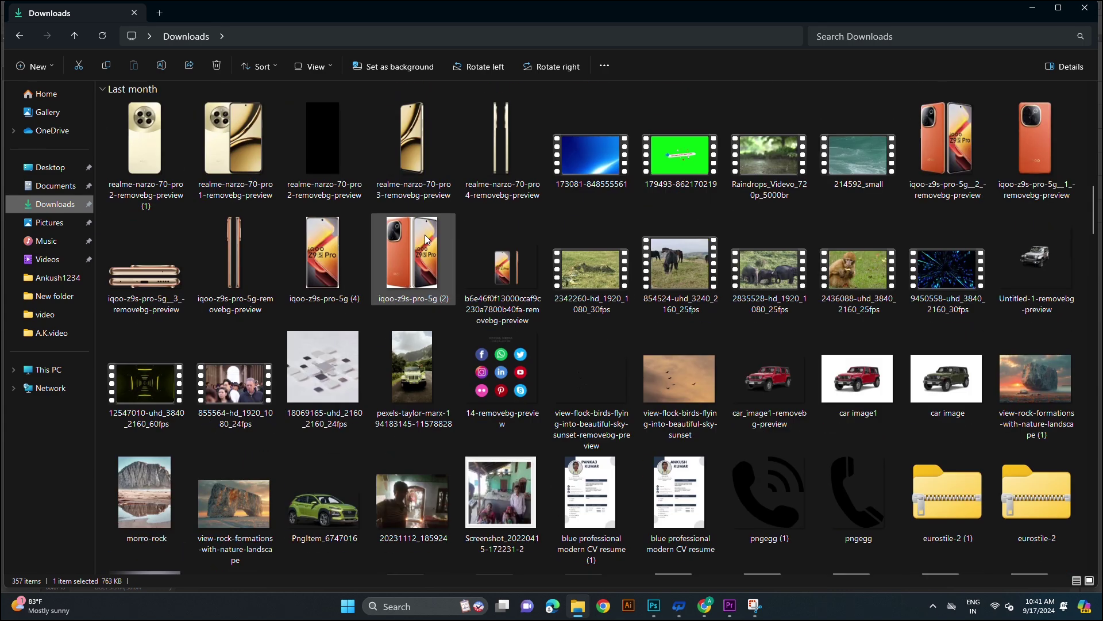
Step: Place the image "iqoo-z9s-pro-5g (2)" from the Downloads folder on the Photoshop canvas at 100% scale
drag(394, 231, 654, 610)
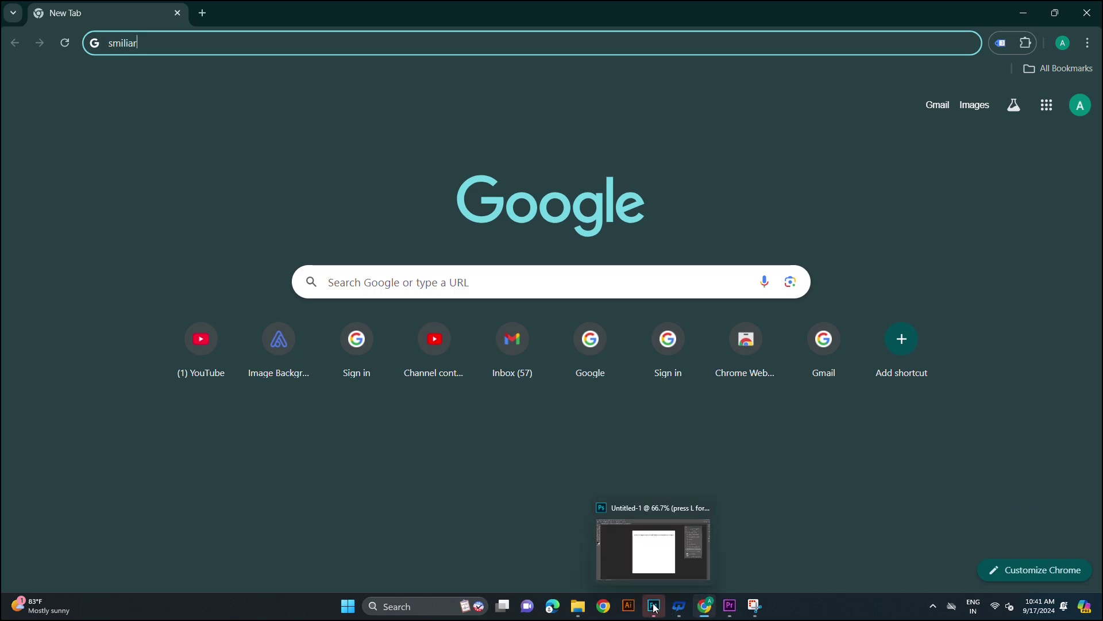
click(579, 605)
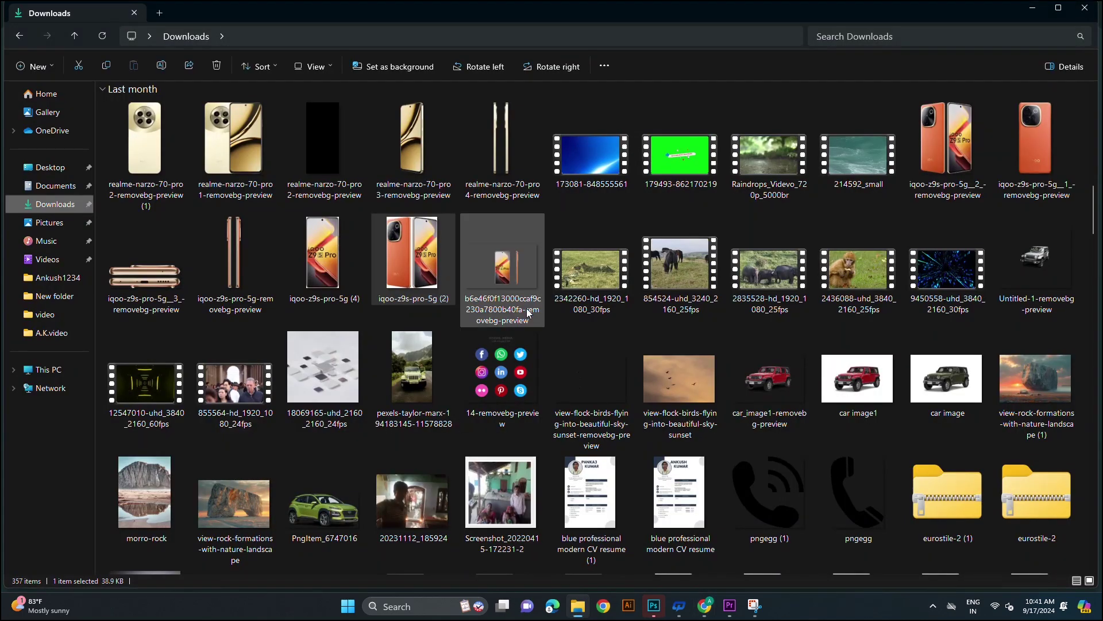
drag(415, 290, 535, 350)
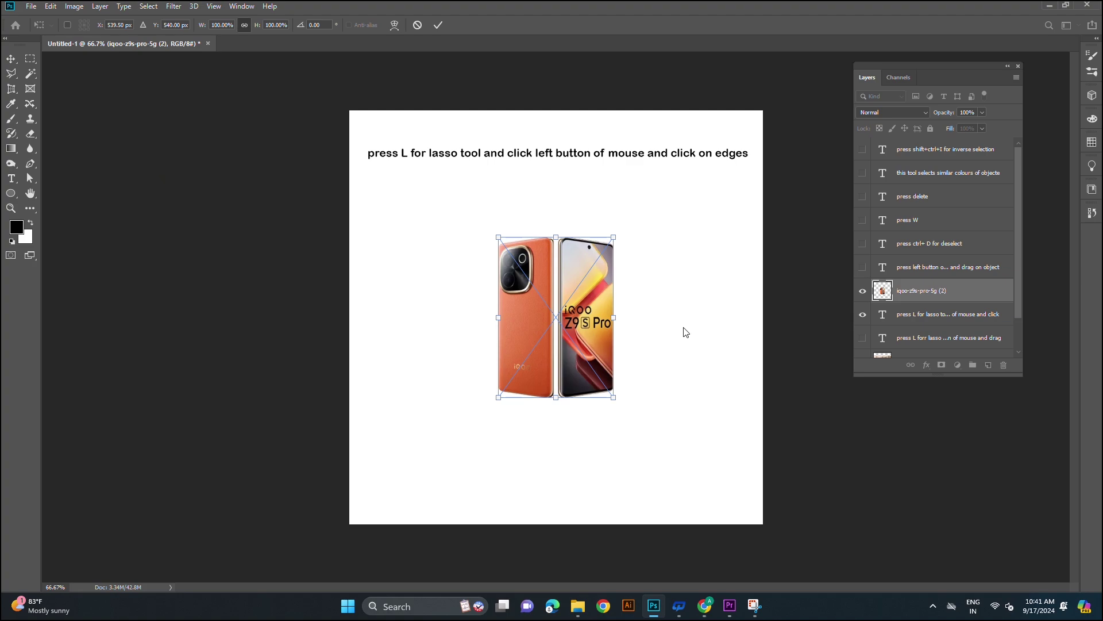
key(Return)
Step: Select the orange phone back by tracing its corners with the Polygonal Lasso tool
key(l)
right_click(12, 80)
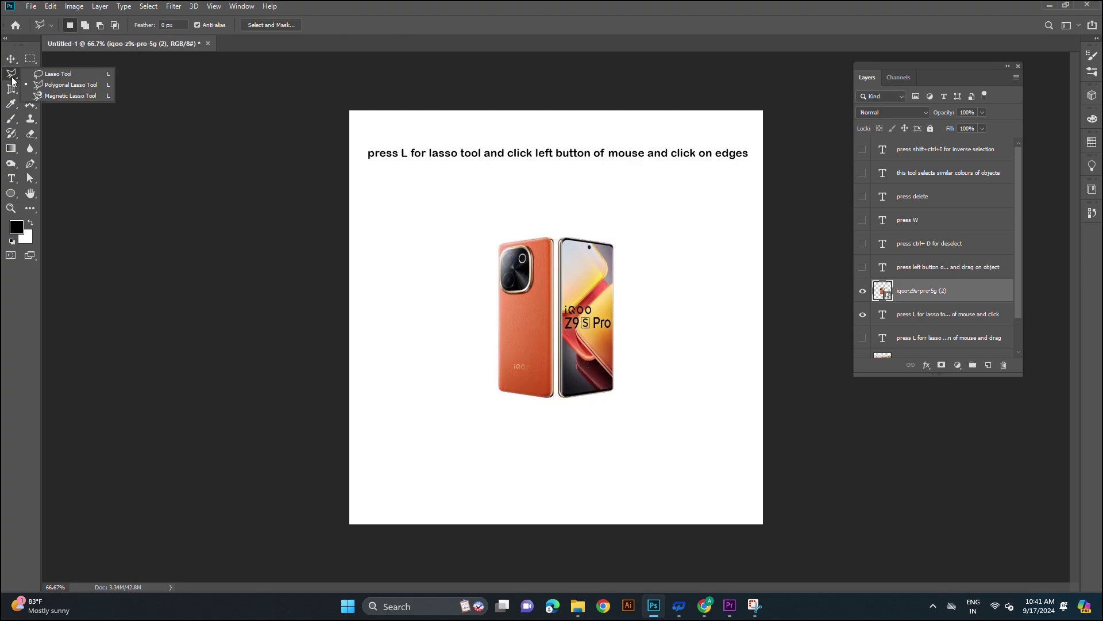
click(44, 85)
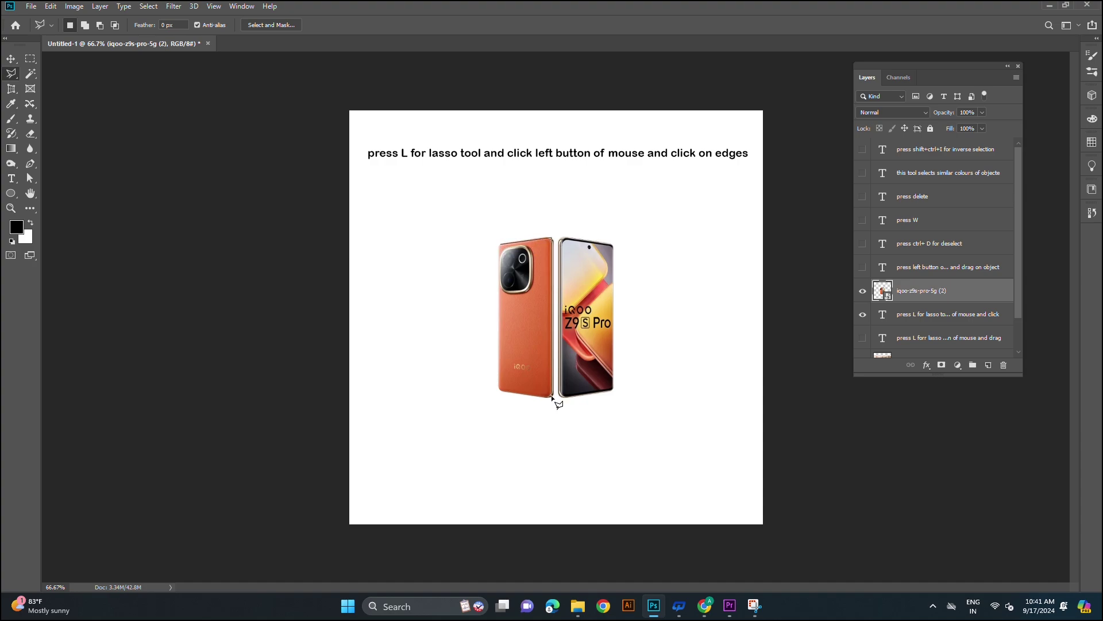
click(498, 392)
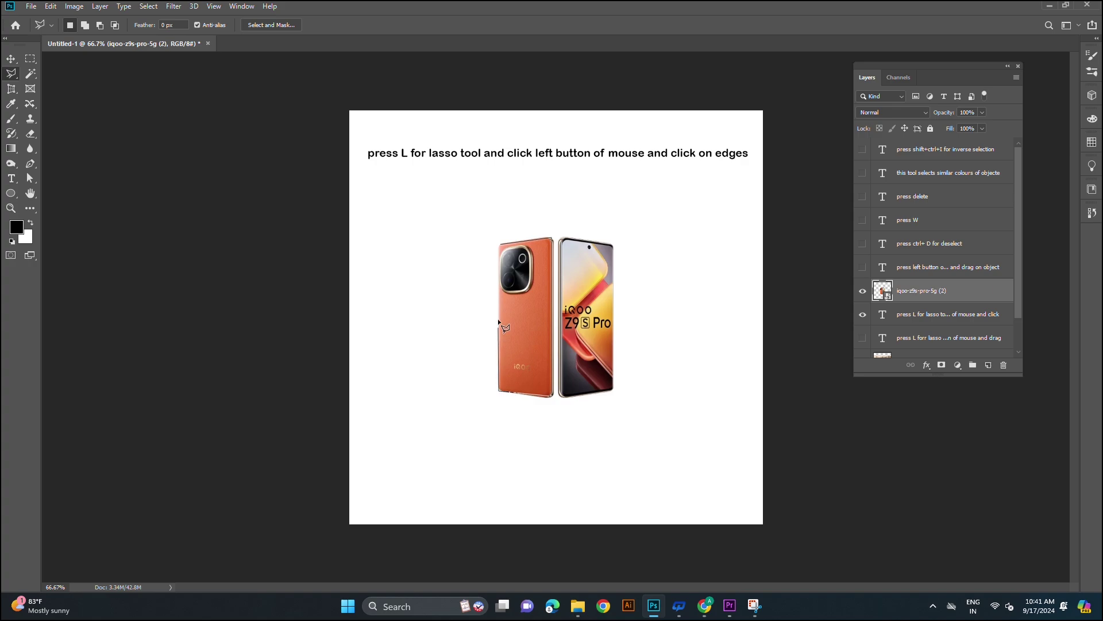
click(501, 245)
Step: Show the "press shift+ctrl+I for inverse selection" note and try to move it below the click-on-edges note
scroll(940, 313, down, 1)
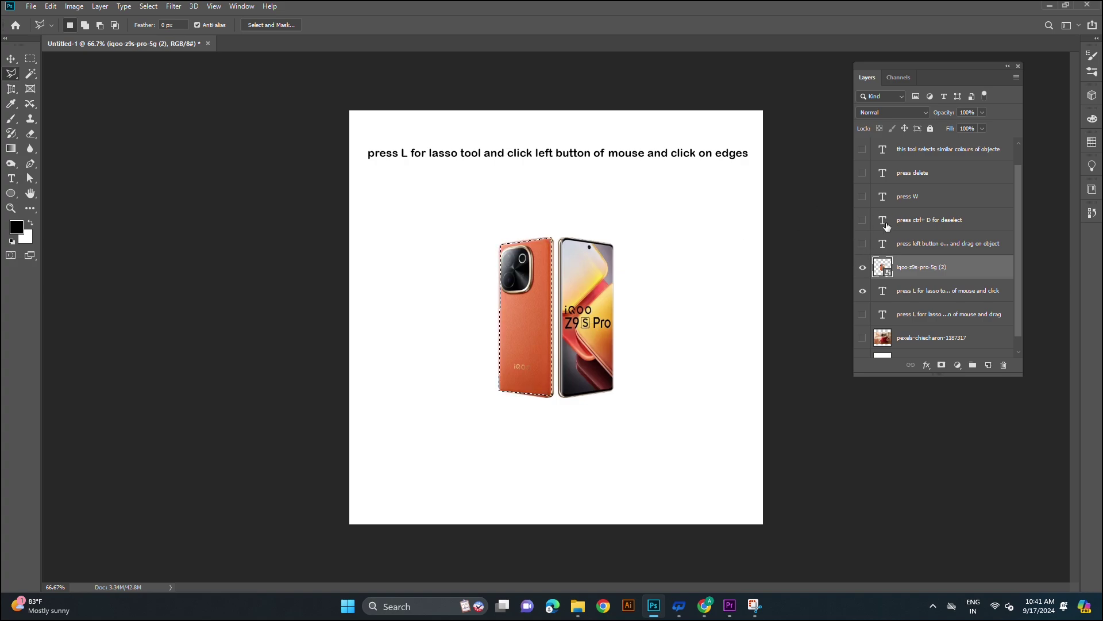
scroll(887, 225, up, 1)
click(863, 150)
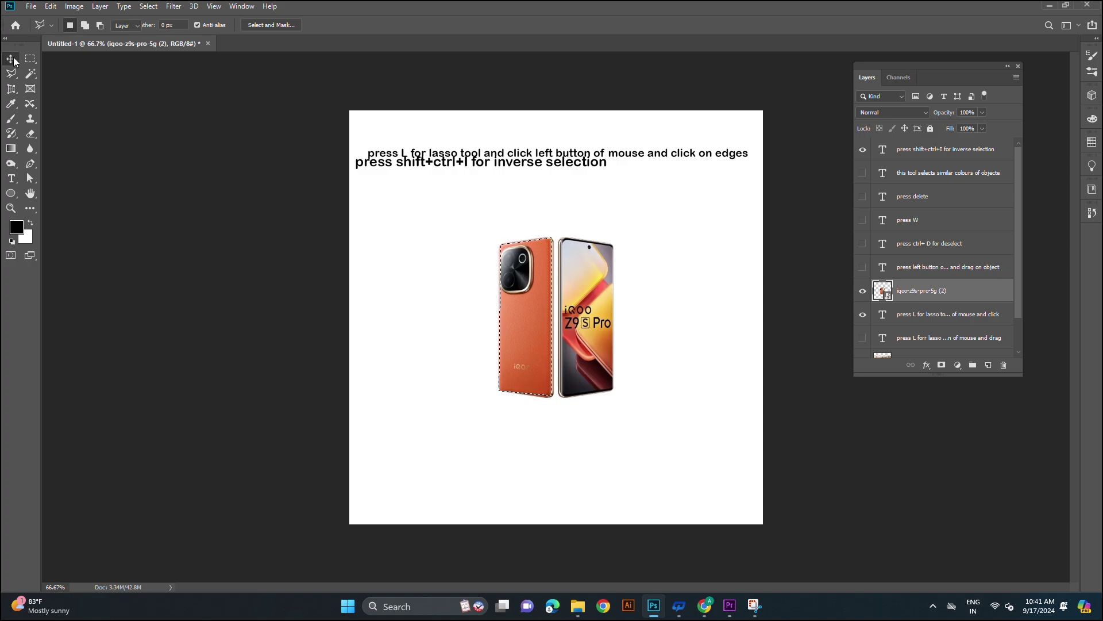
key(v)
mouse_move(511, 171)
mouse_down()
mouse_move(544, 217)
mouse_move(504, 185)
mouse_move(510, 153)
mouse_move(494, 167)
mouse_up()
key(ctrl+z)
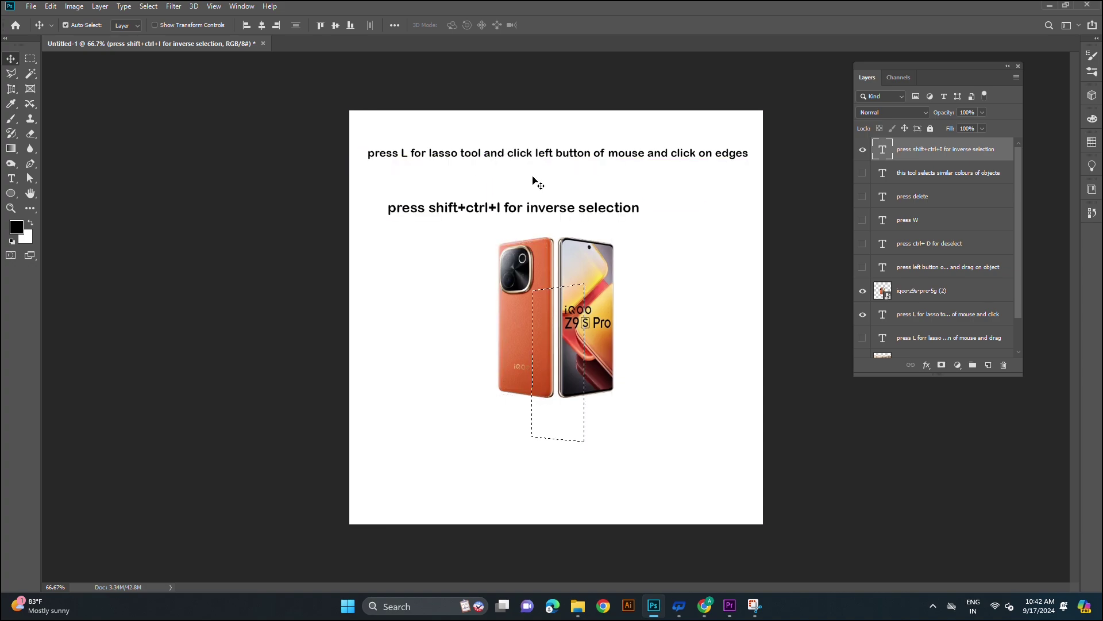
key(ctrl+z)
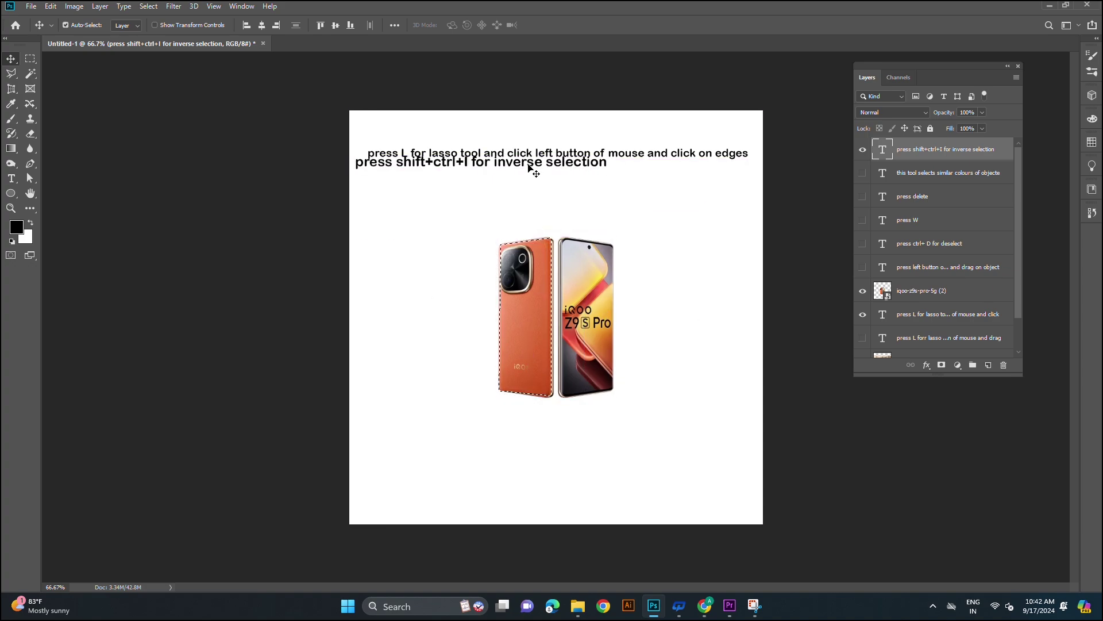
Step: Hide the inverse-selection note and invert the selection around the orange phone back
click(863, 151)
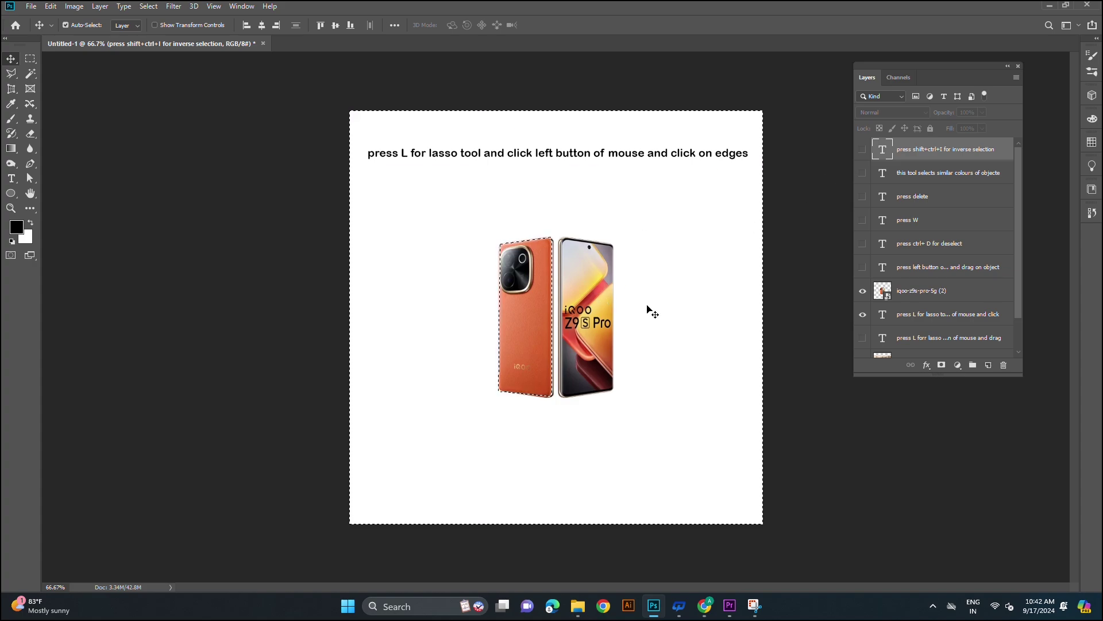
scroll(909, 326, down, 2)
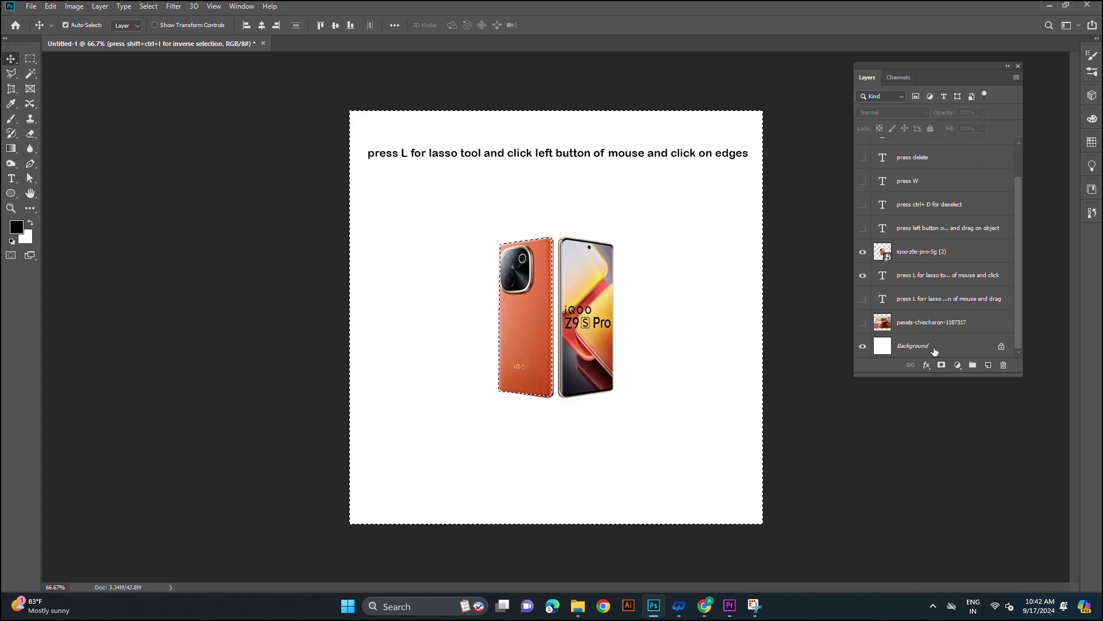
Step: Add a new layer directly above the Background and fill the inverted selection with the black foreground colour
click(934, 347)
click(988, 366)
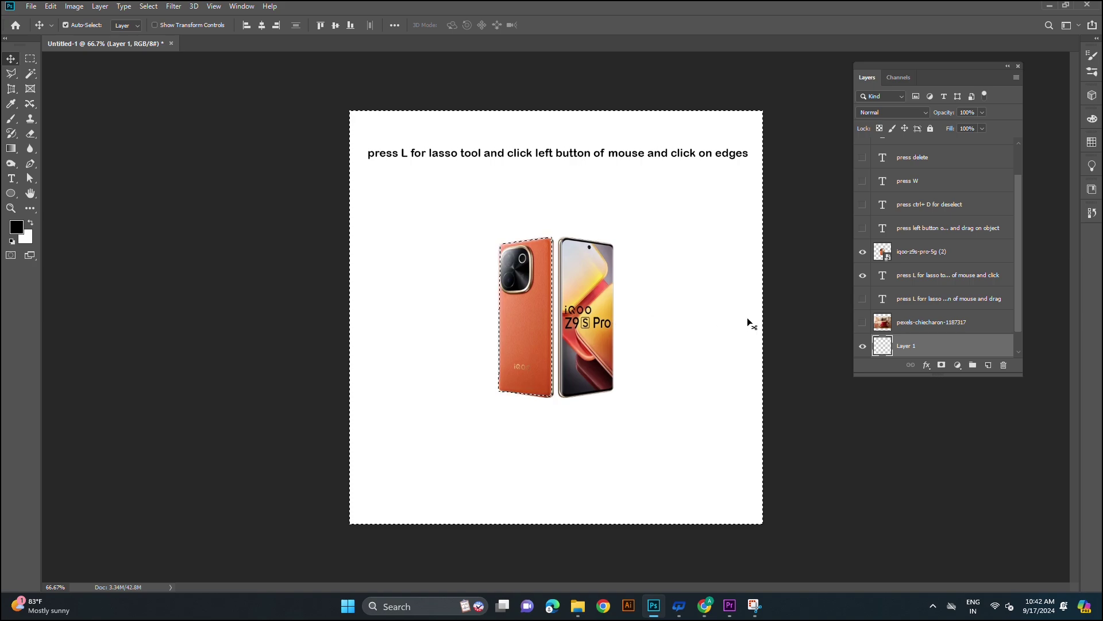
key(alt+BackSpace)
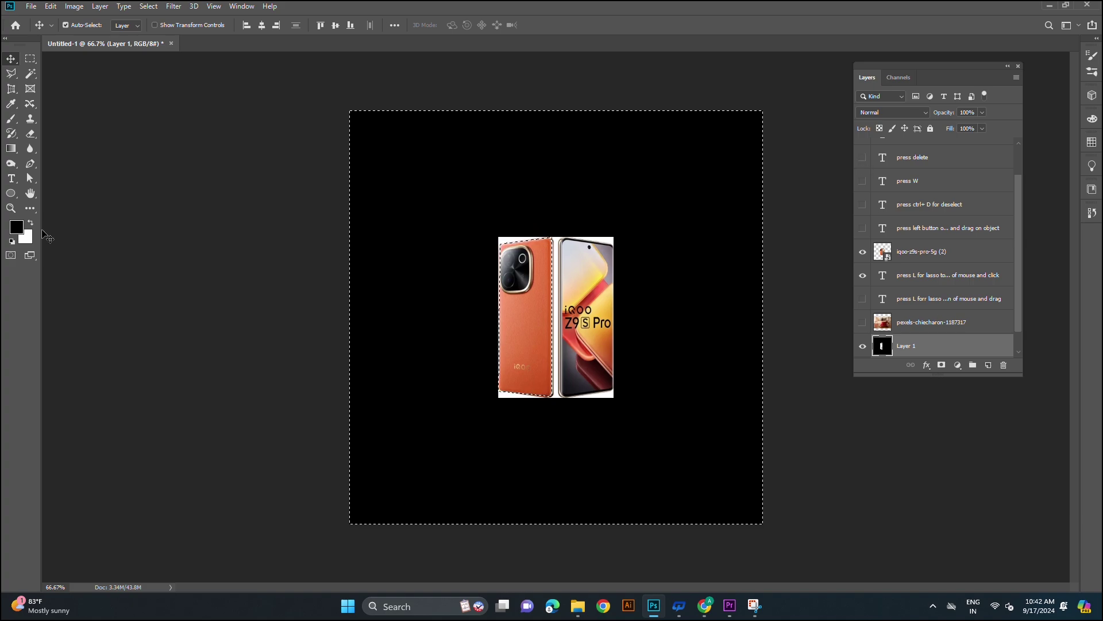
Step: Set the foreground colour to red f30b0b and refill the selected area around the orange phone back with it
click(16, 229)
click(178, 153)
click(192, 115)
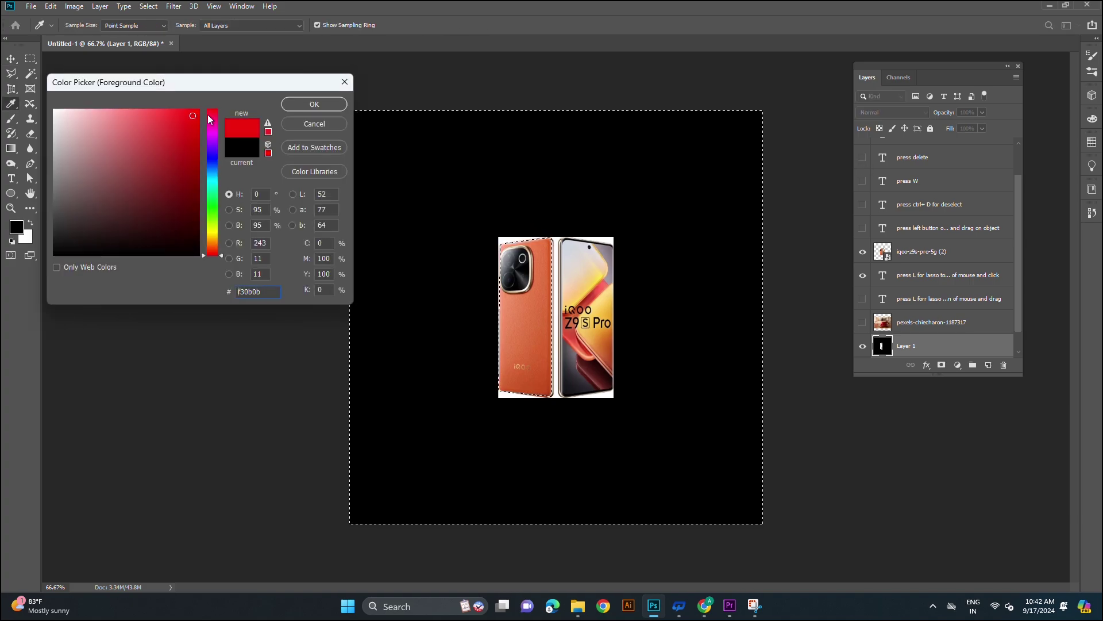
click(308, 105)
key(v)
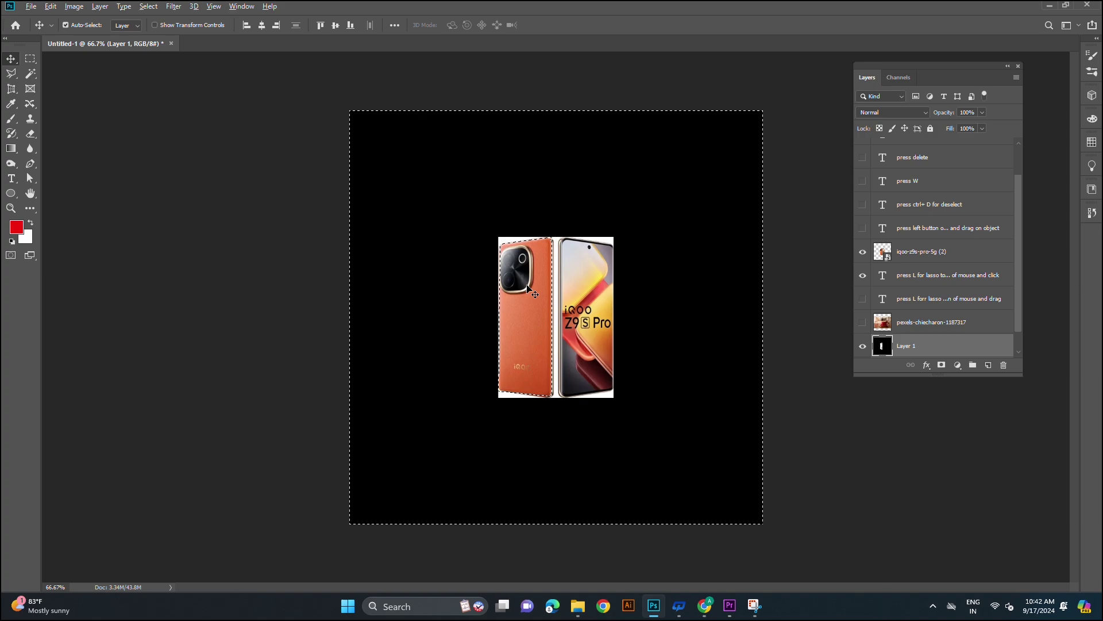
key(alt+BackSpace)
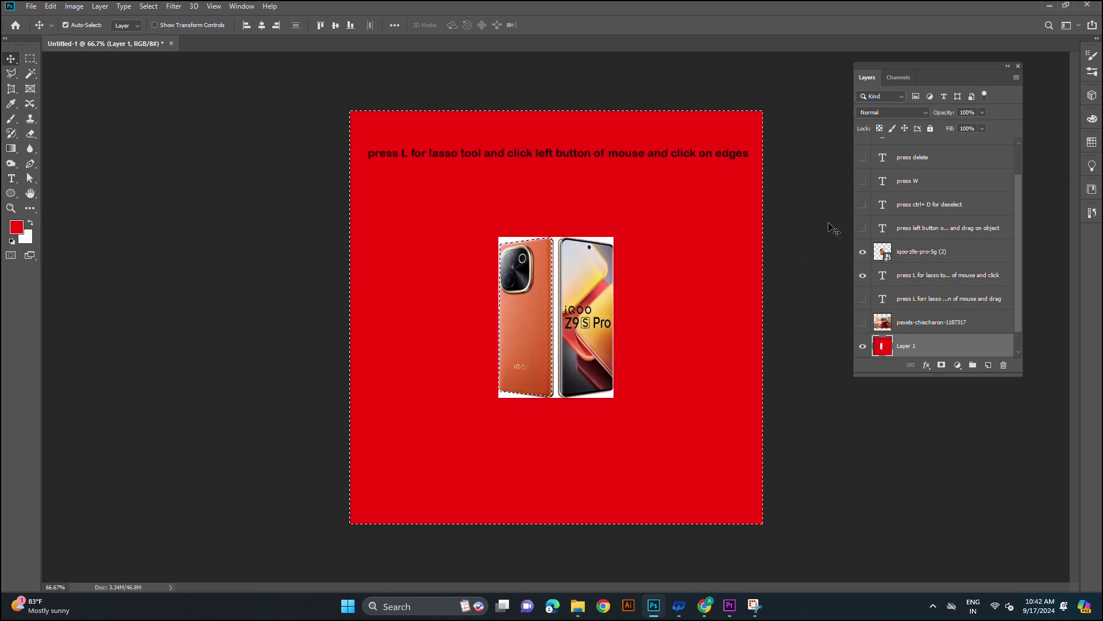
click(863, 157)
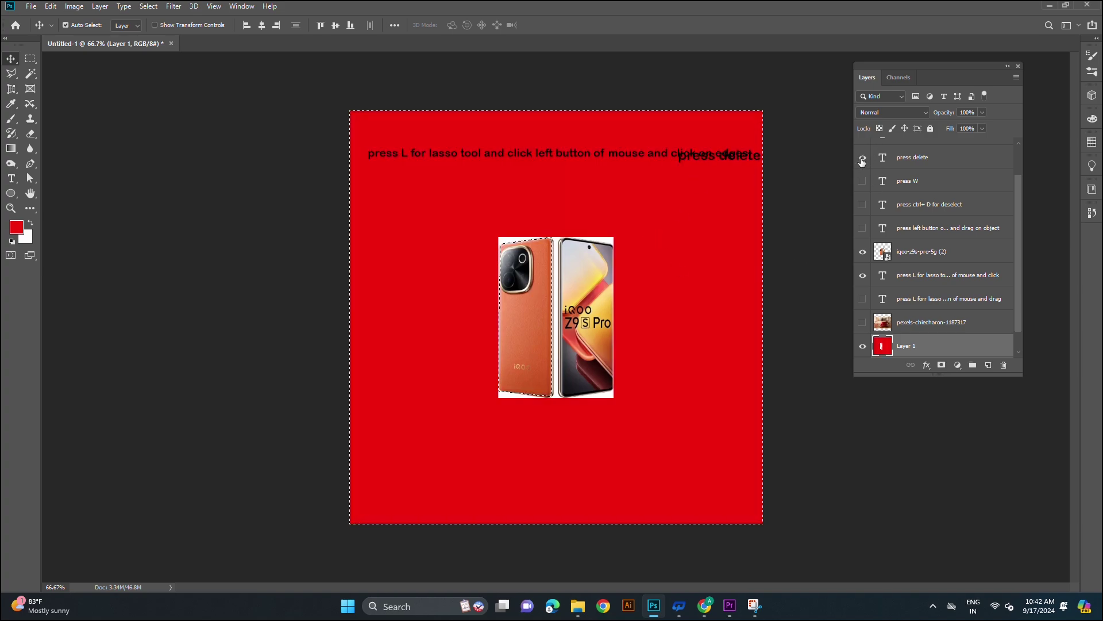
click(862, 158)
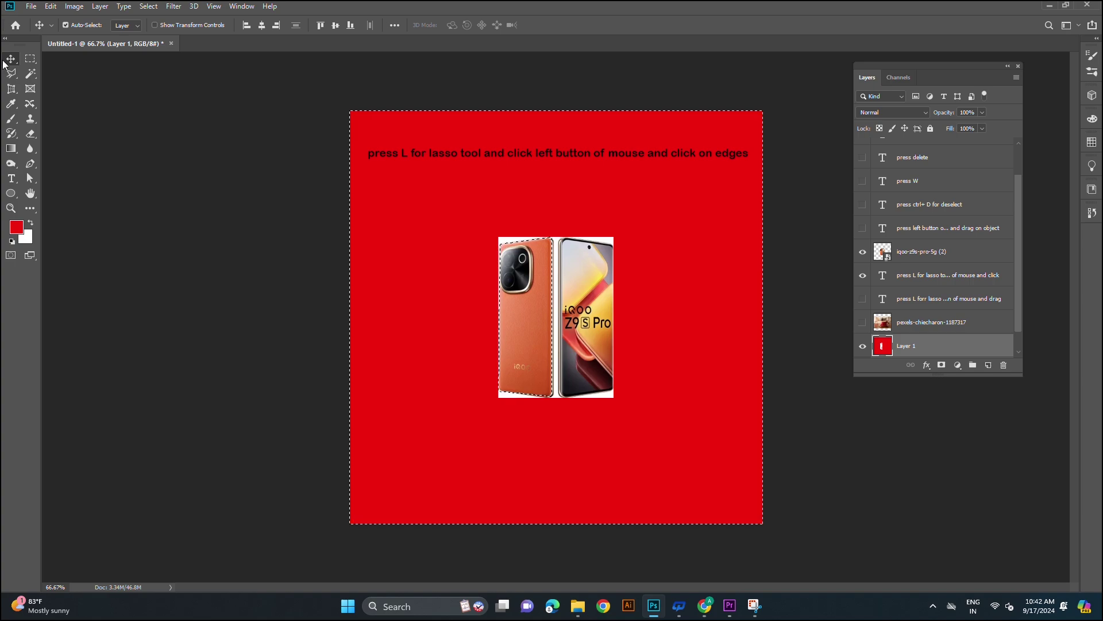
drag(453, 148, 417, 156)
key(ctrl+z)
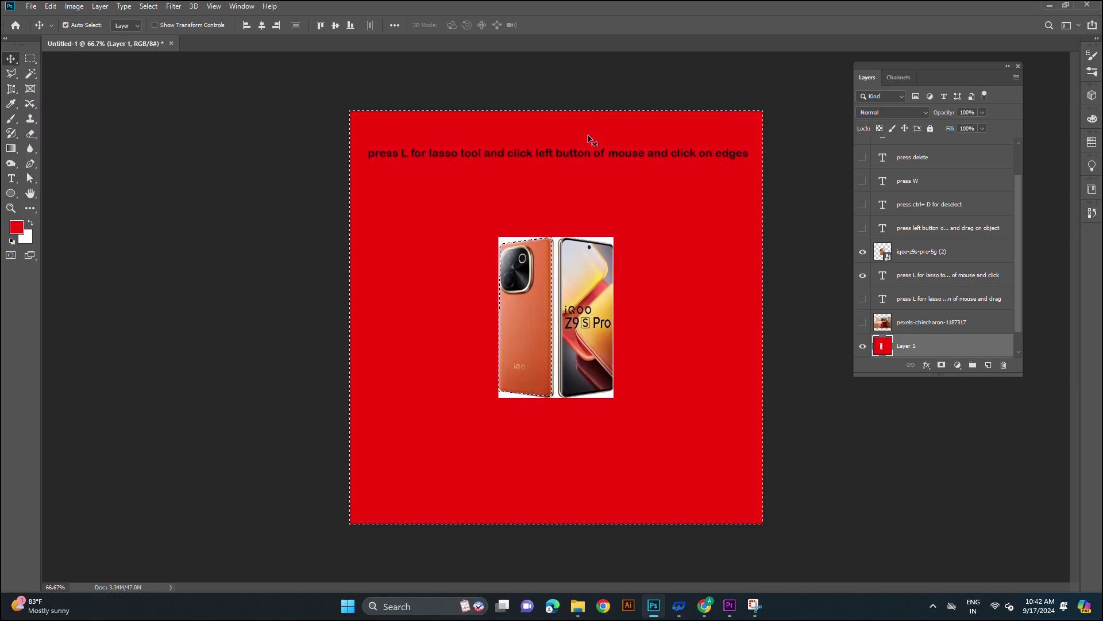
drag(581, 152, 539, 178)
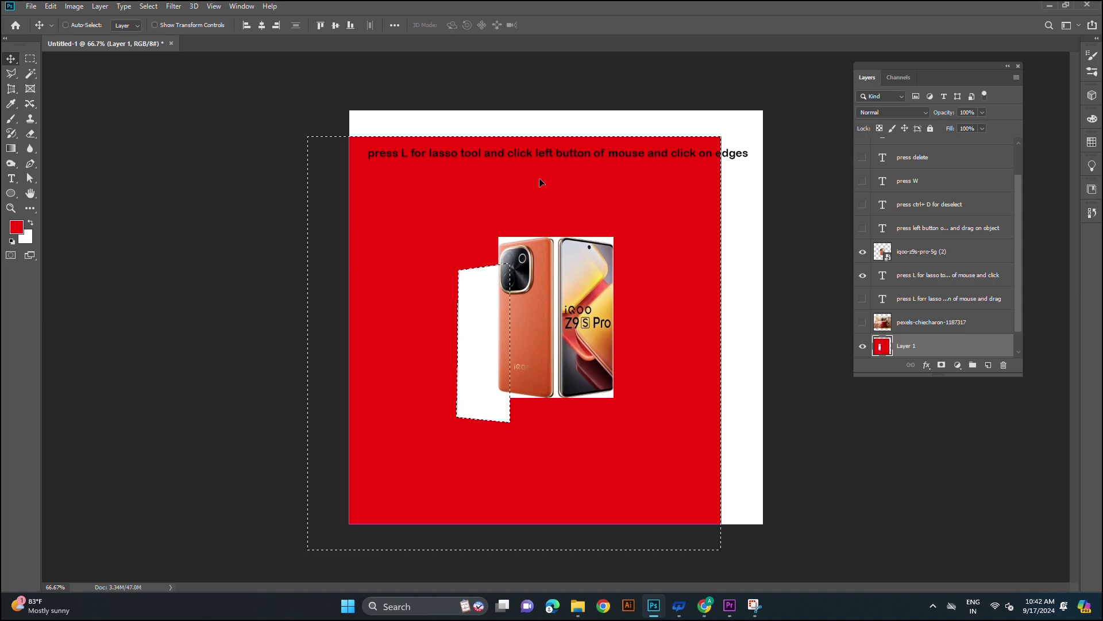
key(ctrl+z)
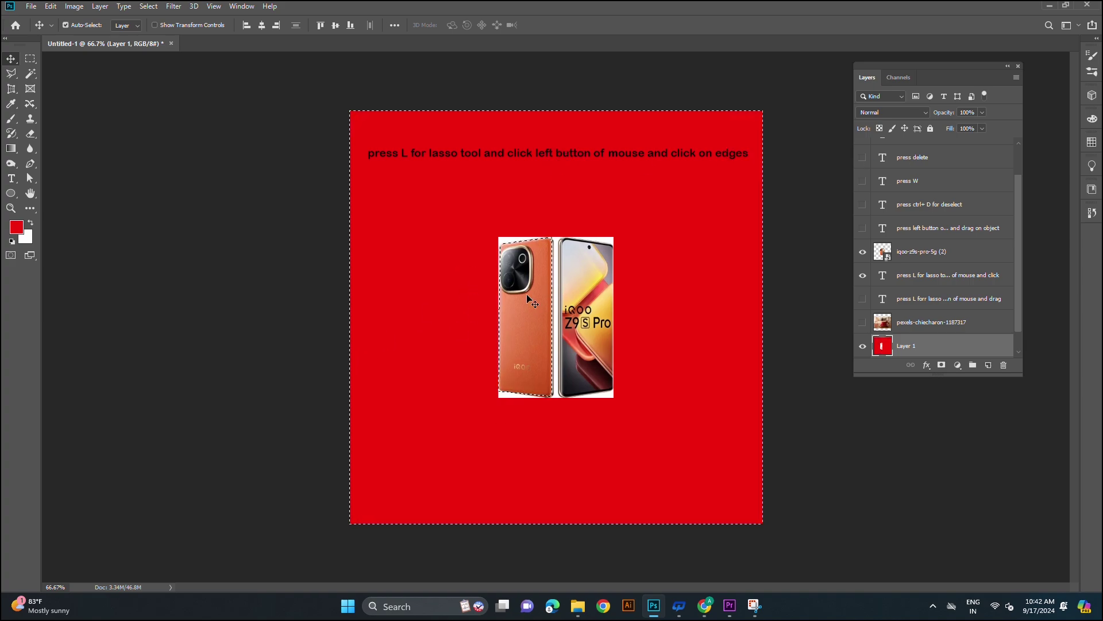
Step: Delete the red fill inside the selection on Layer 1
key(Delete)
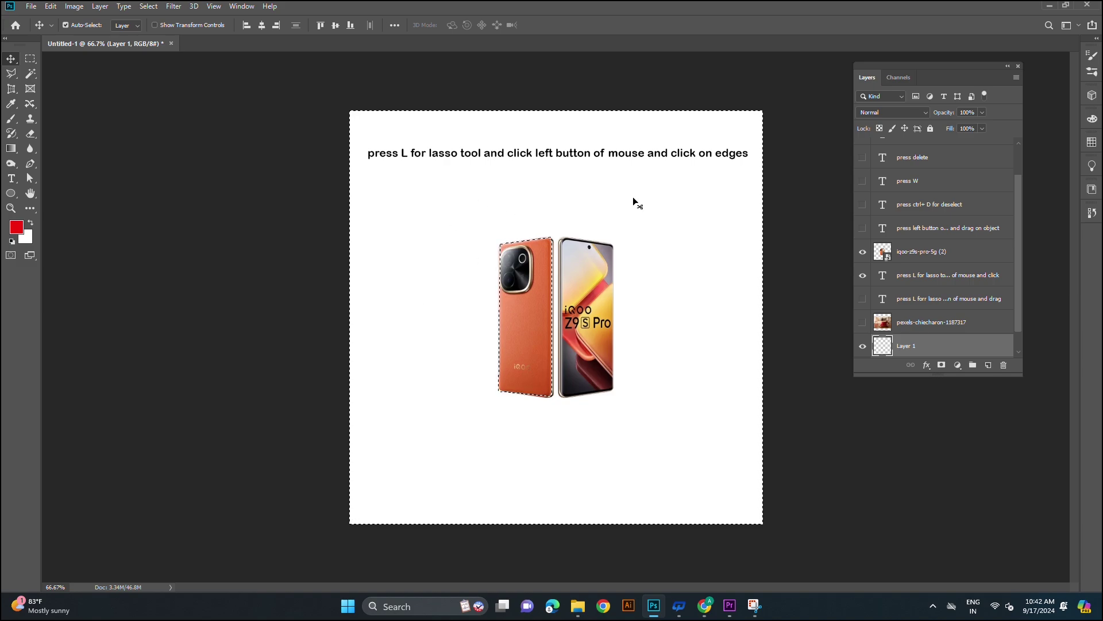